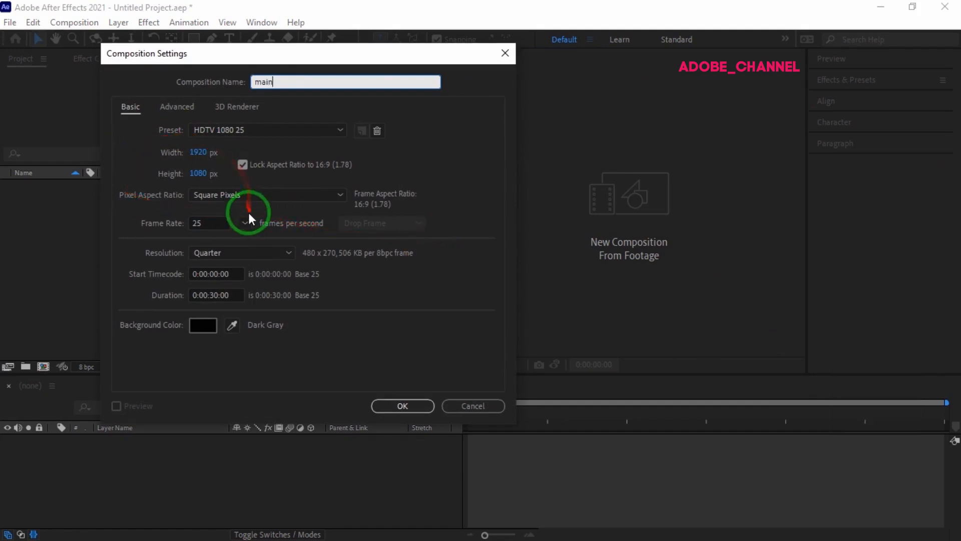
Create a 1920 x 1080 composition named main at 25 frames per second with a 30-second duration
left_click(408, 407)
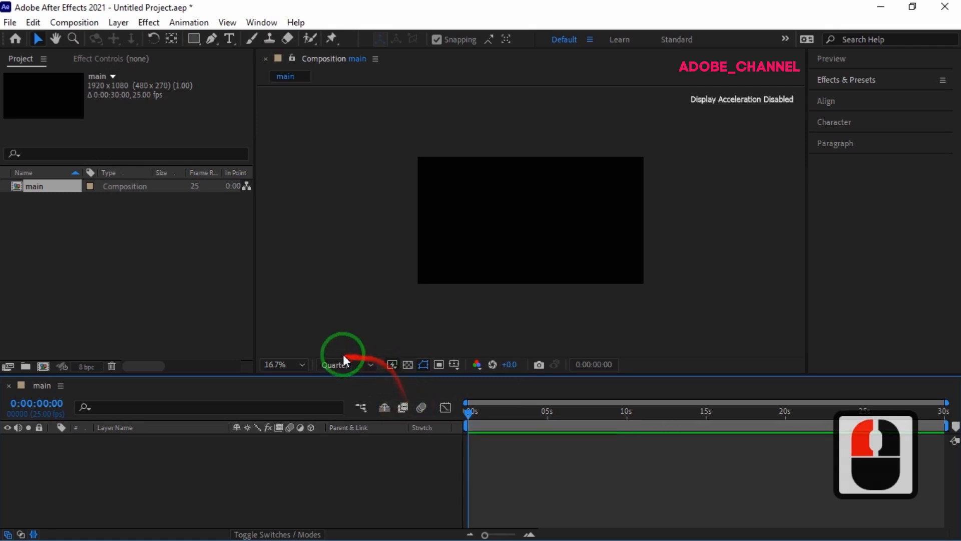
Activate the Pen tool and set its stroke to None
left_click(212, 39)
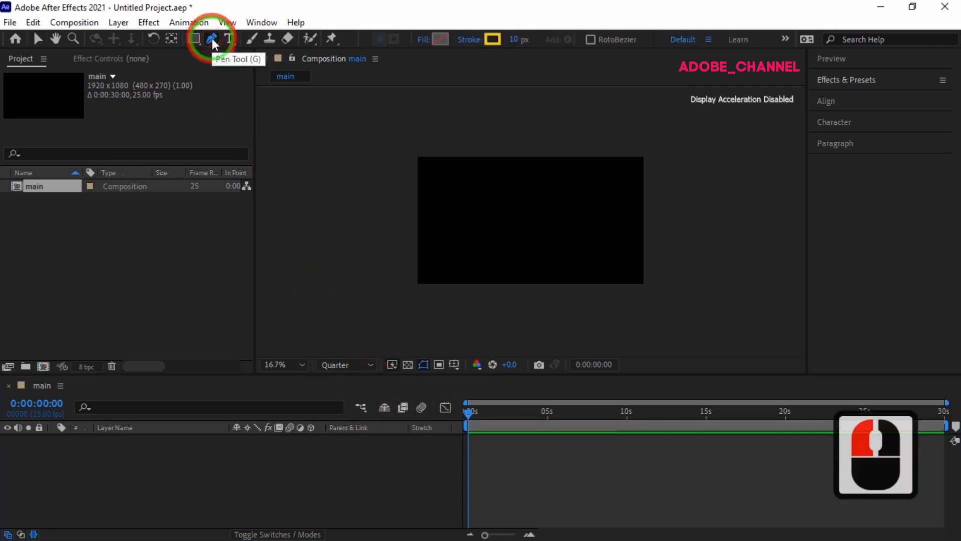
left_click(472, 40)
left_click(442, 238)
left_click(491, 320)
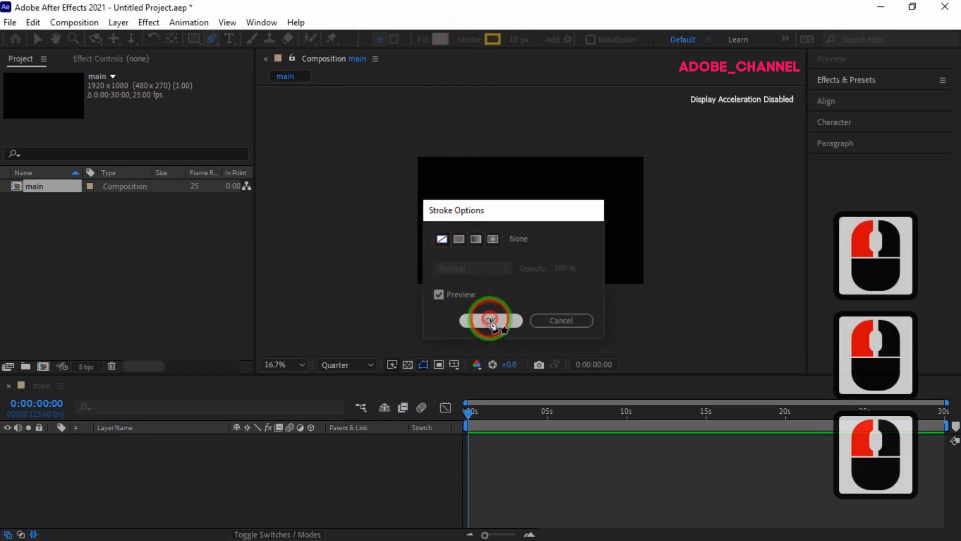
Draw an open, smoothly curving path from beyond the frame's left edge, looping around inside the frame and exiting past its upper-right corner
left_click(385, 264)
left_click_drag(447, 224, 453, 190)
left_click(555, 177)
left_click_drag(555, 178, 591, 198)
left_click_drag(626, 255, 642, 288)
left_click_drag(544, 254, 528, 235)
left_click_drag(626, 254, 626, 235)
left_click_drag(555, 176, 563, 176)
left_click(542, 255)
left_click_drag(529, 235, 463, 223)
left_click_drag(457, 262, 431, 266)
left_click_drag(438, 178, 473, 164)
left_click_drag(569, 223, 591, 275)
left_click_drag(448, 178, 448, 185)
left_click(570, 224)
left_click_drag(612, 268, 623, 266)
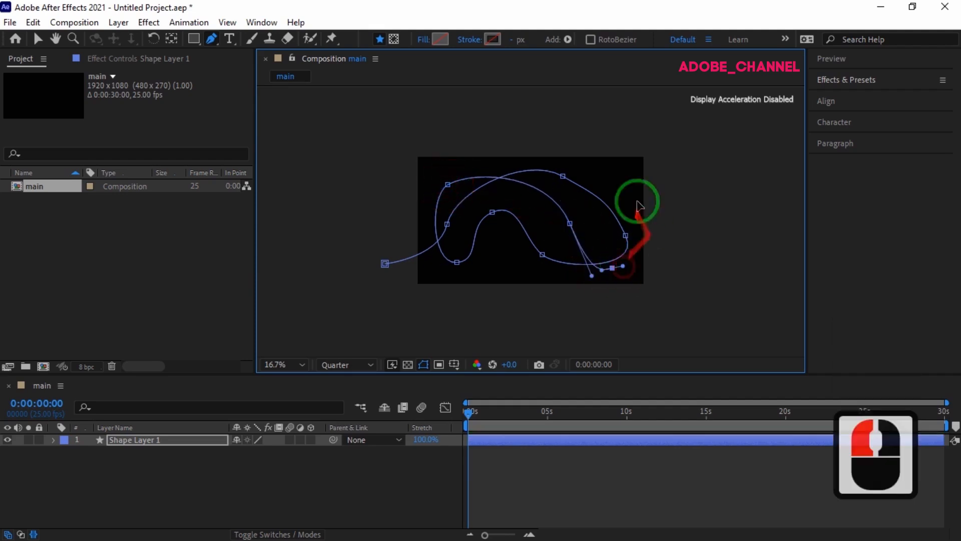
left_click_drag(626, 183, 677, 151)
left_click_drag(612, 268, 607, 268)
left_click(626, 181)
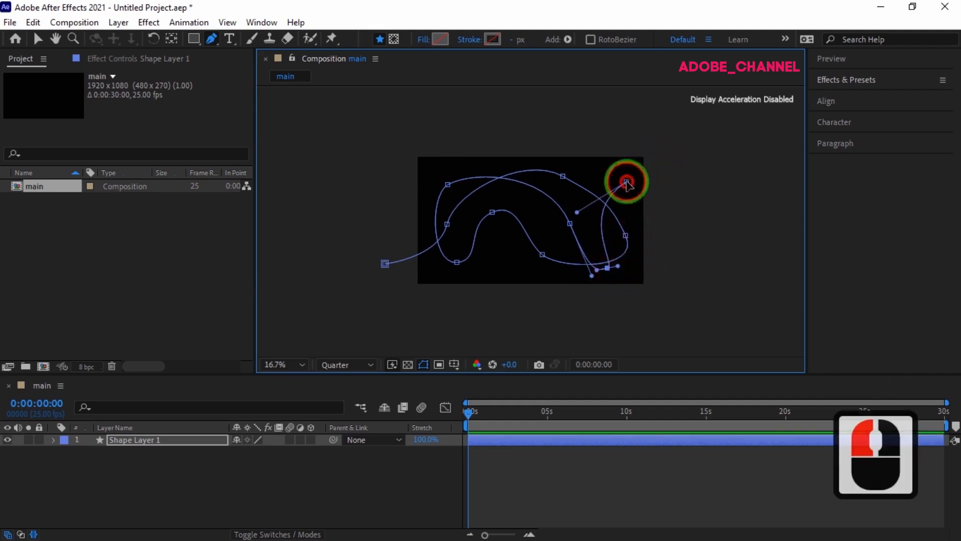
left_click_drag(676, 151, 658, 132)
left_click(676, 164)
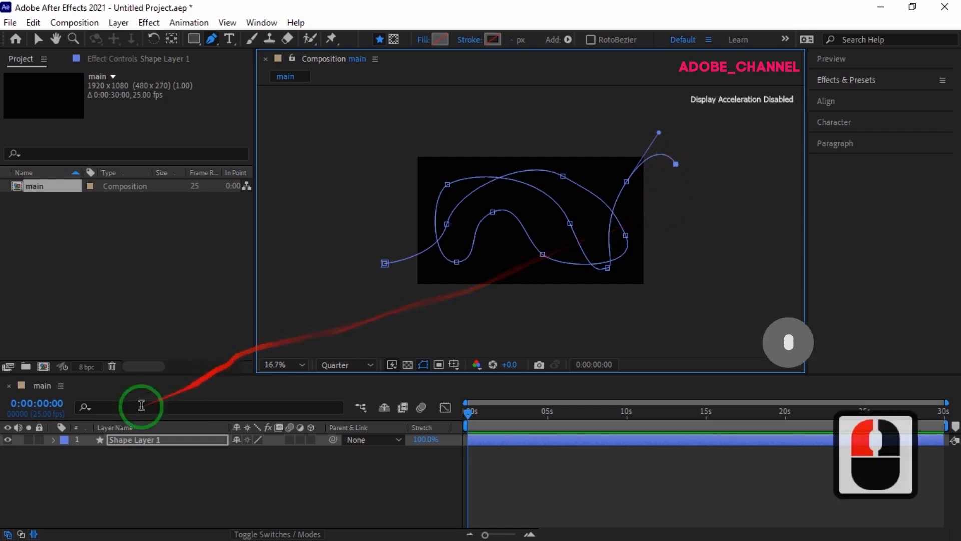
Copy the Path property of Shape 1 in Shape Layer 1 and collapse the layer
left_click(53, 441)
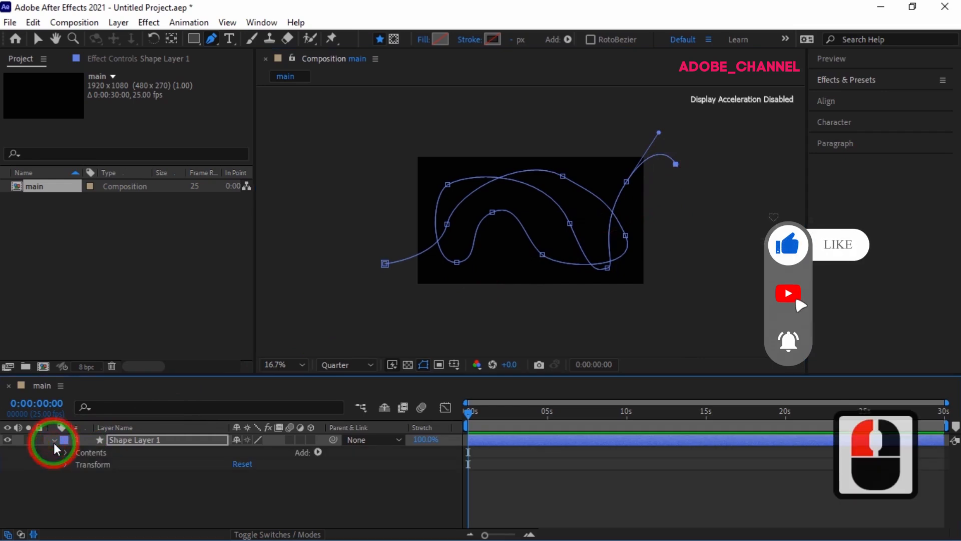
left_click(64, 452)
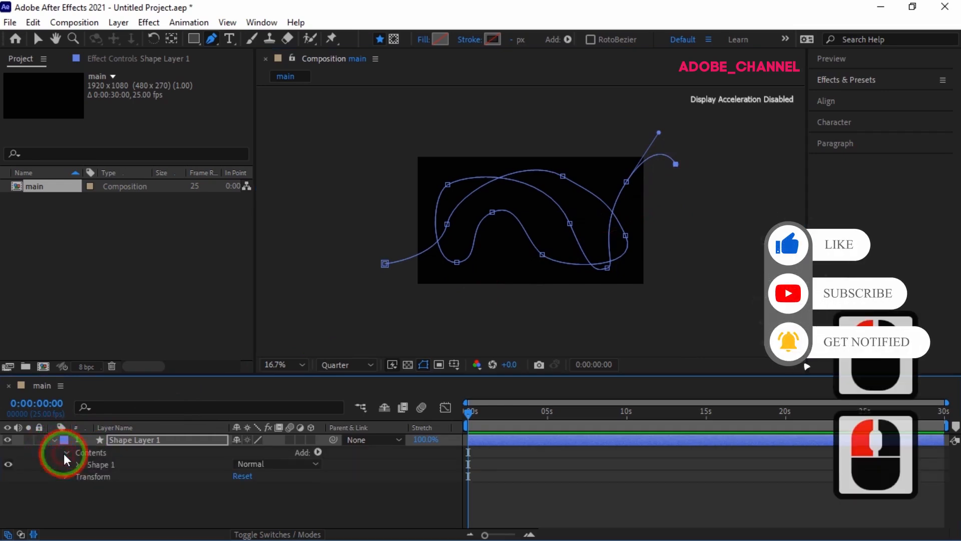
left_click(75, 466)
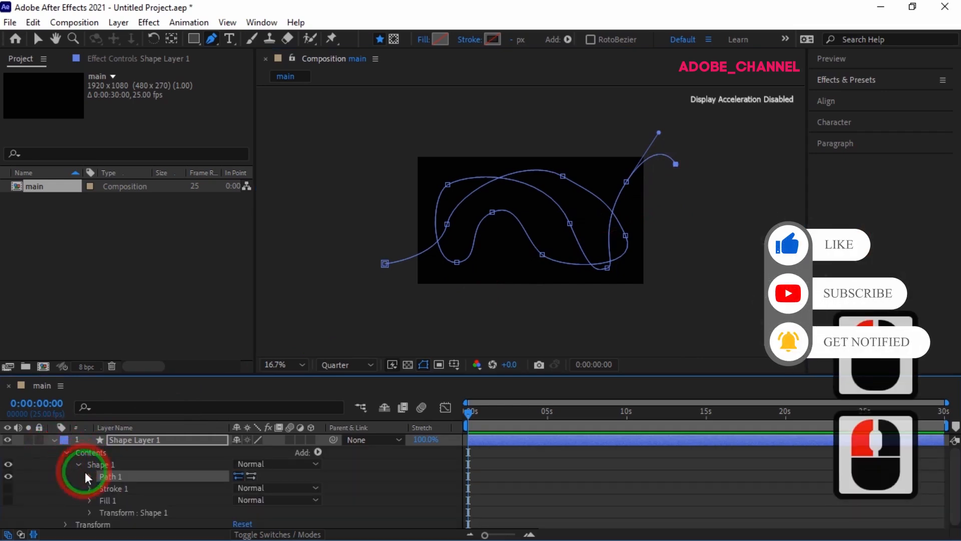
left_click(89, 476)
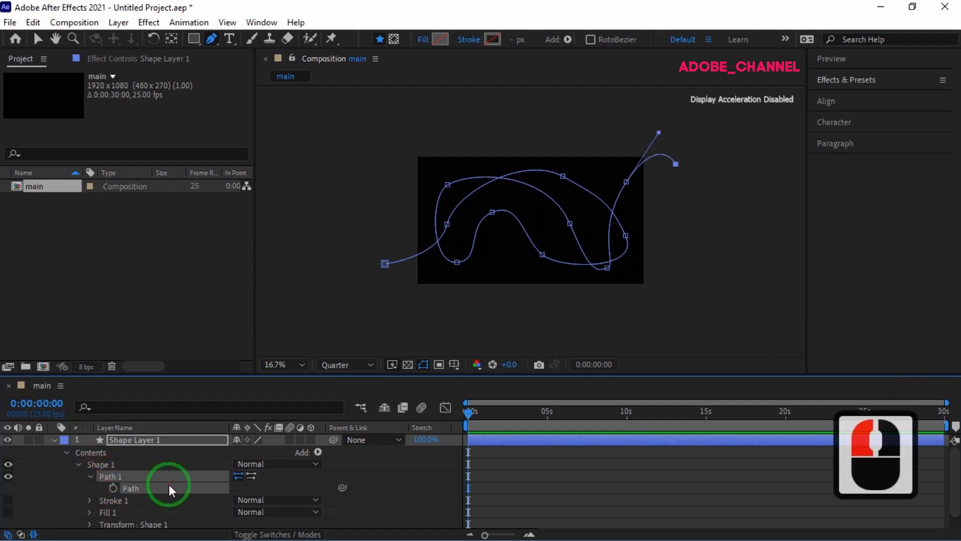
key("ctrl+c")
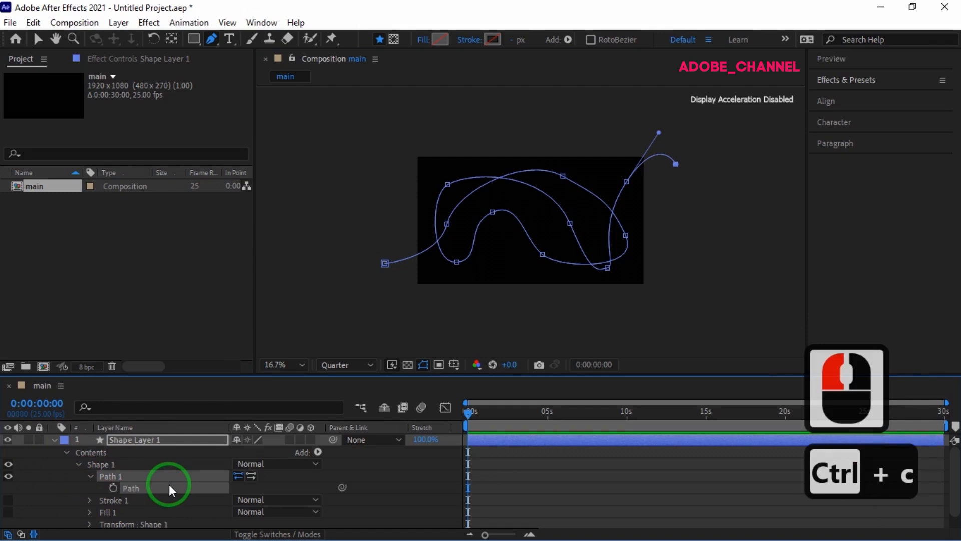
left_click(53, 438)
Deselect Shape Layer 1 and draw a small five-pointed star near the centre of the frame as a separate shape layer
left_click(39, 40)
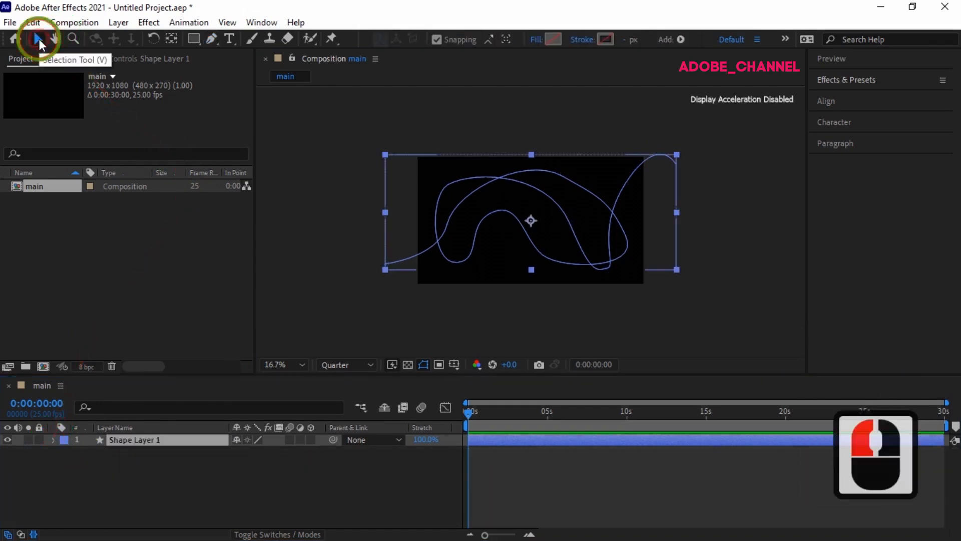
left_click(172, 484)
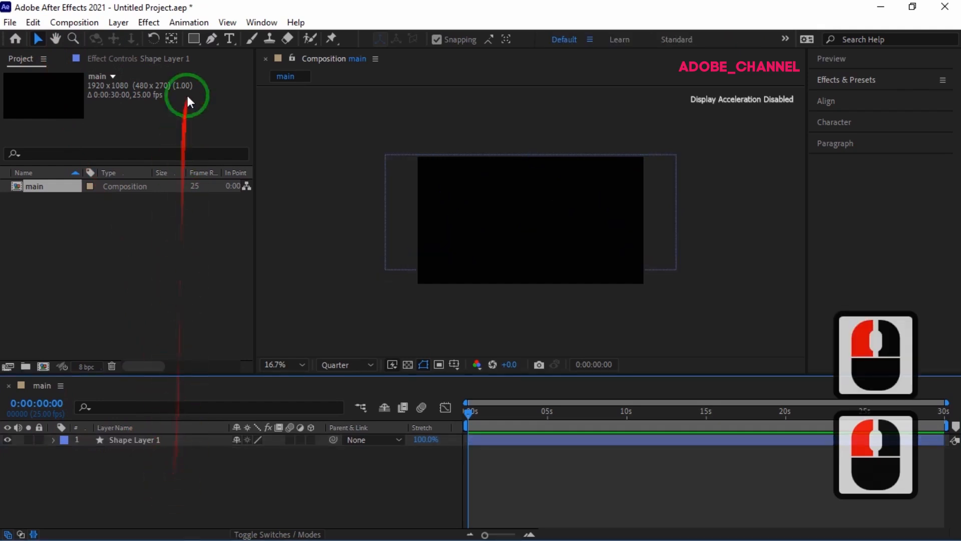
left_click(199, 43)
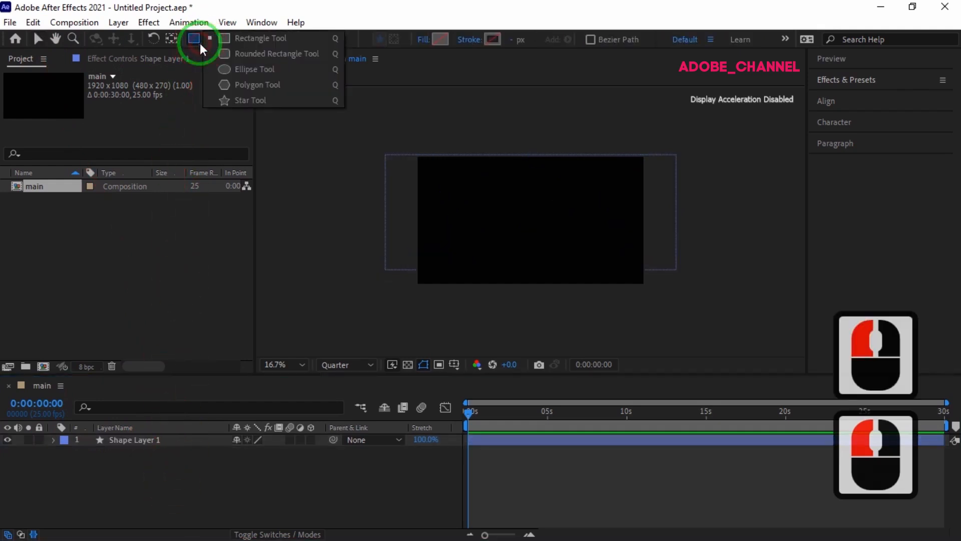
left_click(246, 100)
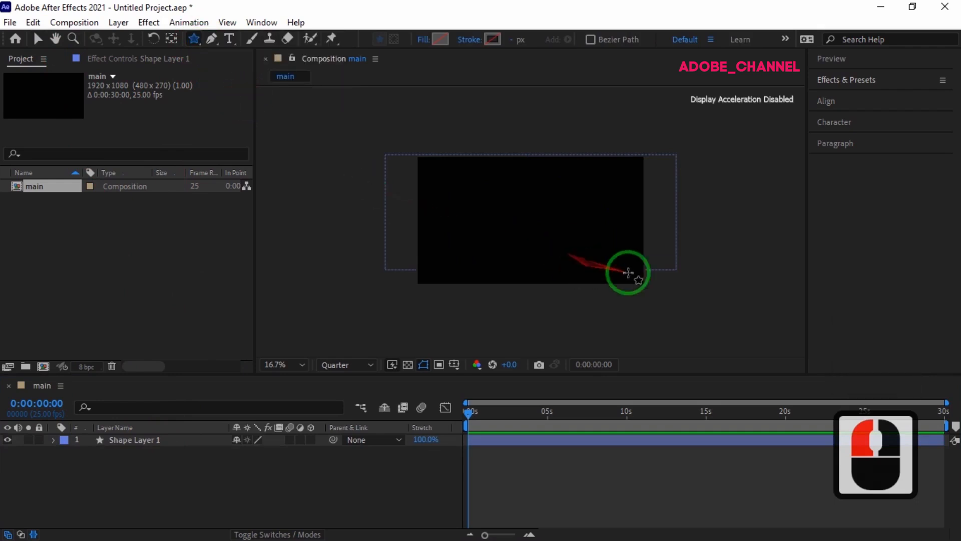
scroll(539, 219, "up", 2)
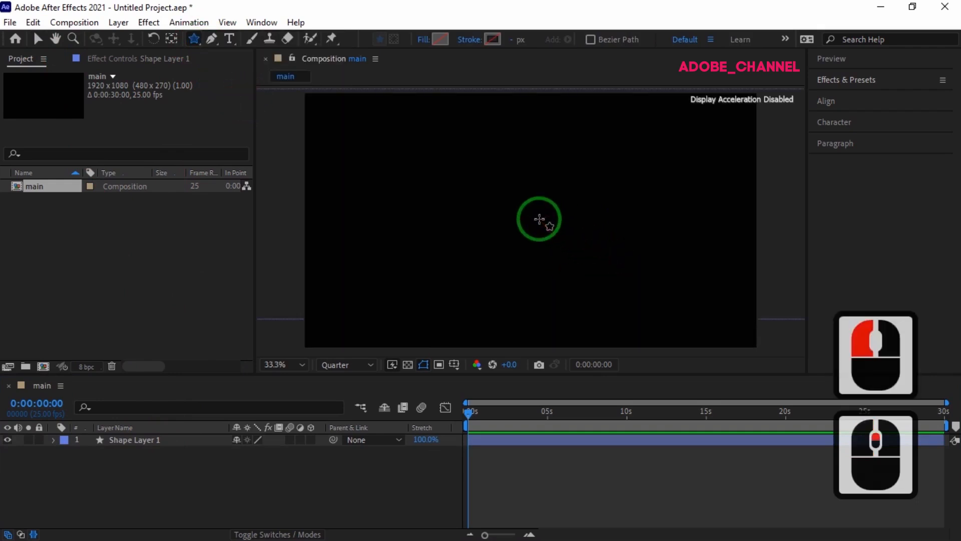
left_click_drag(525, 203, 530, 232)
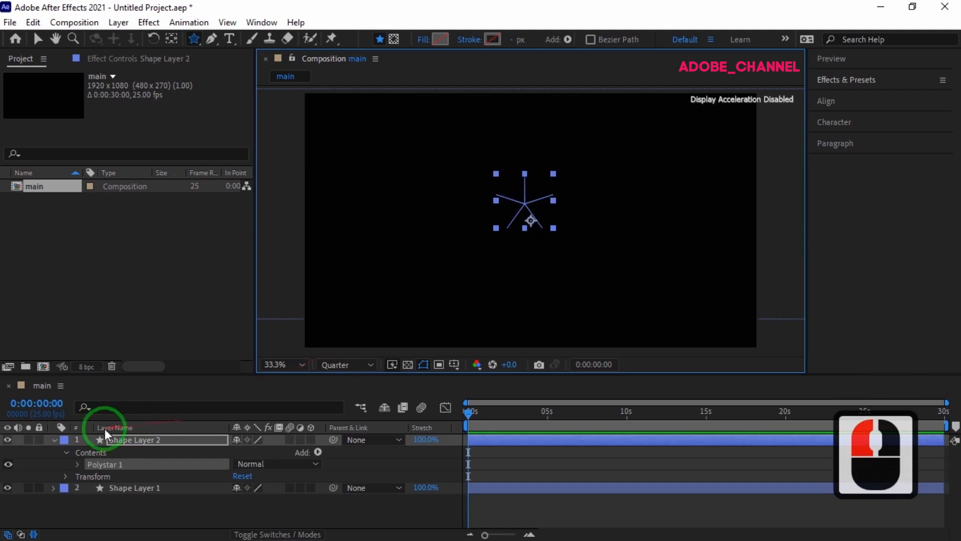
Rename the star's shape layer to star
right_click(136, 438)
left_click(162, 410)
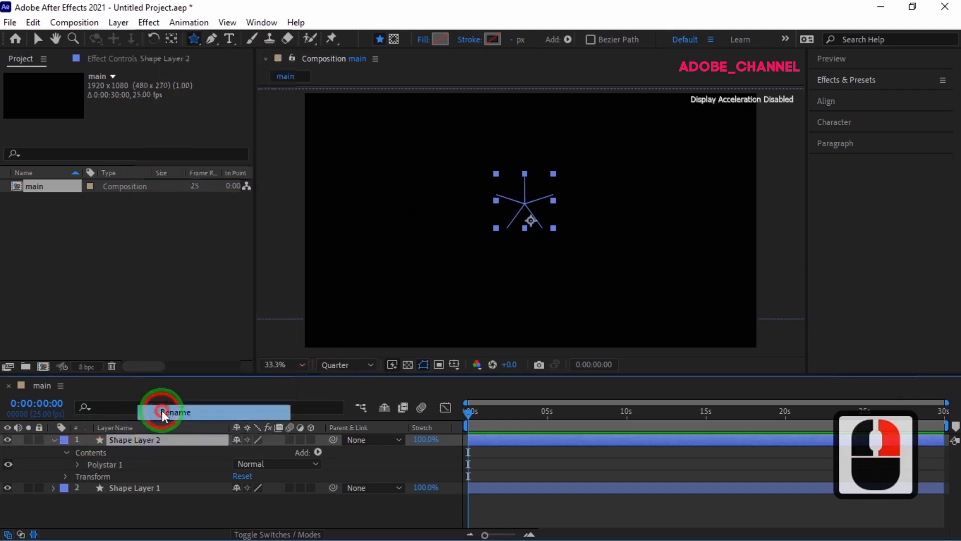
type("sta")
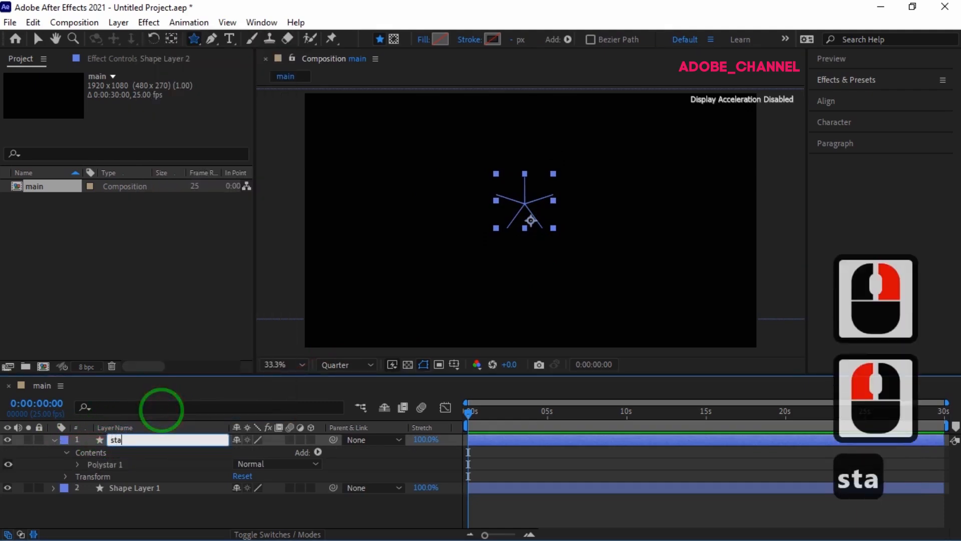
type("r")
key("Return")
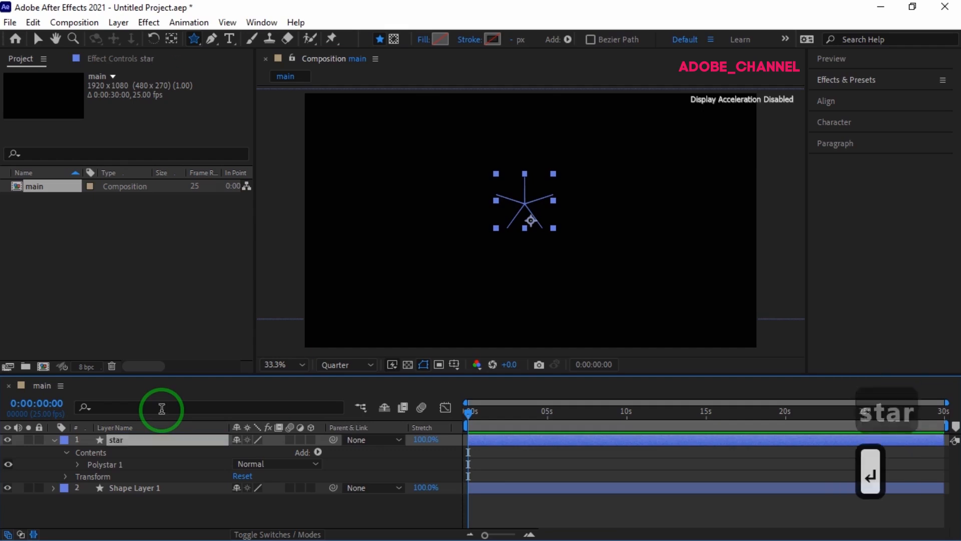
Set the Polystar path's outer radius to 280 and inner radius to 131
left_click(66, 453)
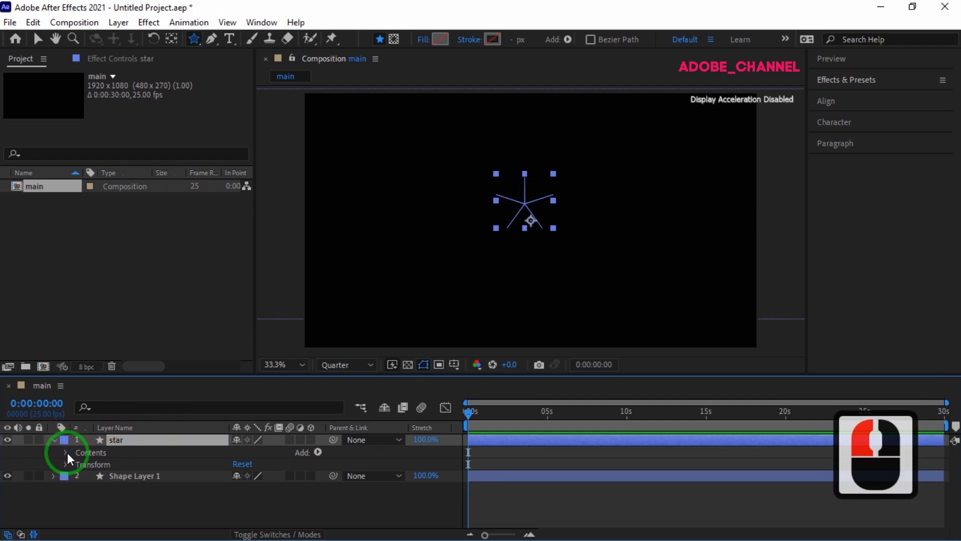
left_click(66, 453)
left_click(77, 464)
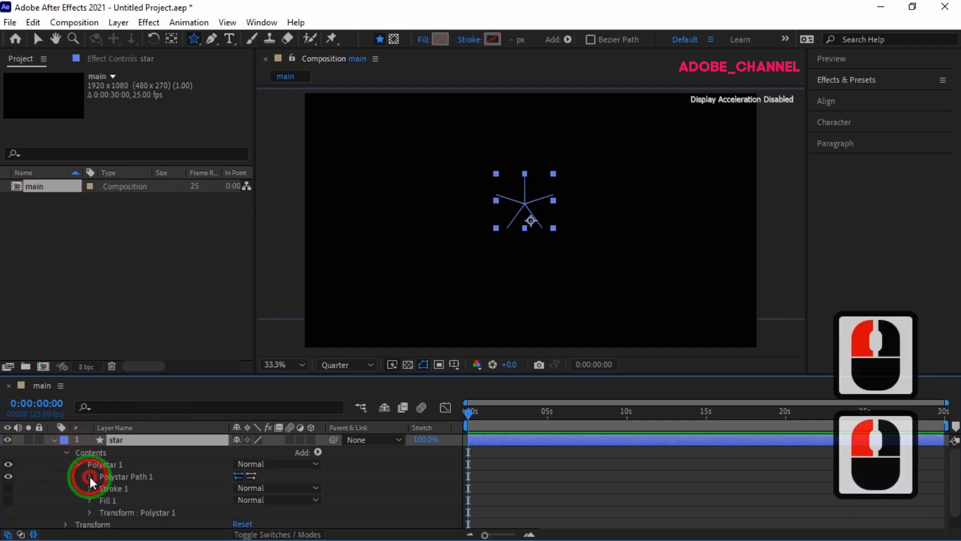
left_click(89, 477)
left_click(242, 510)
type("280")
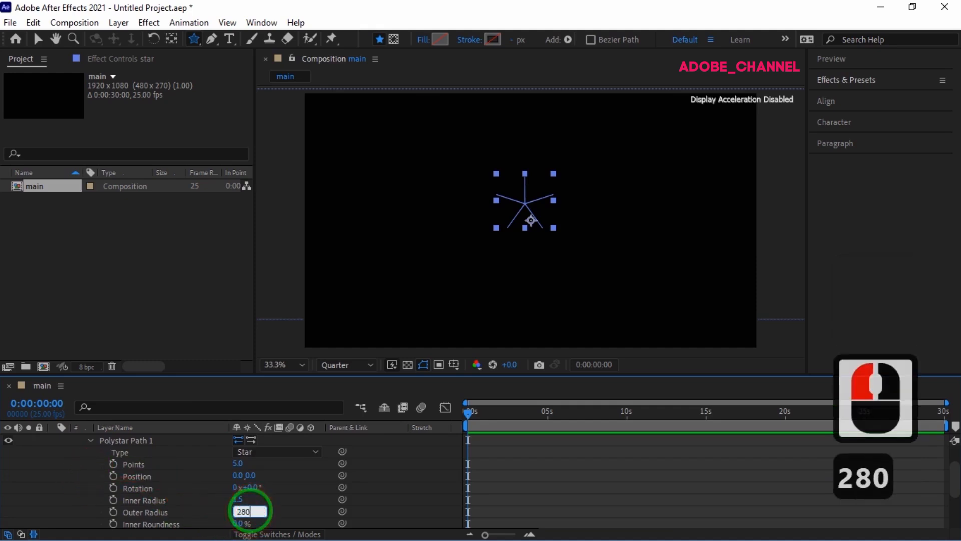
key("Return")
left_click(240, 499)
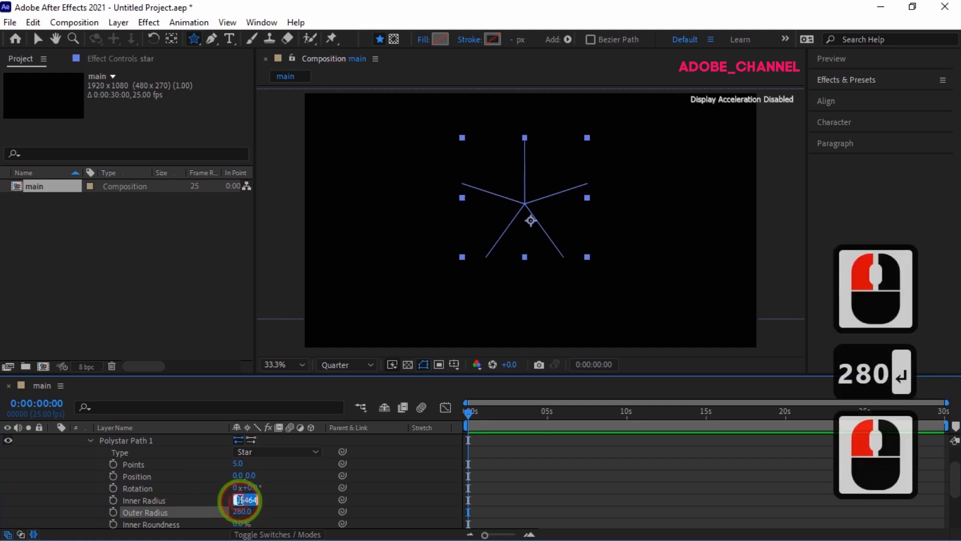
type("131")
key("Return")
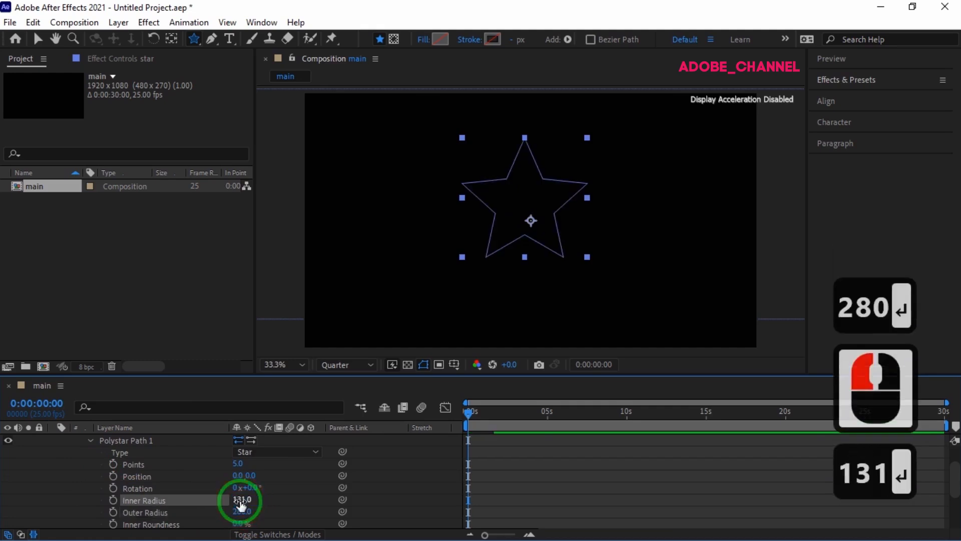
left_click(90, 440)
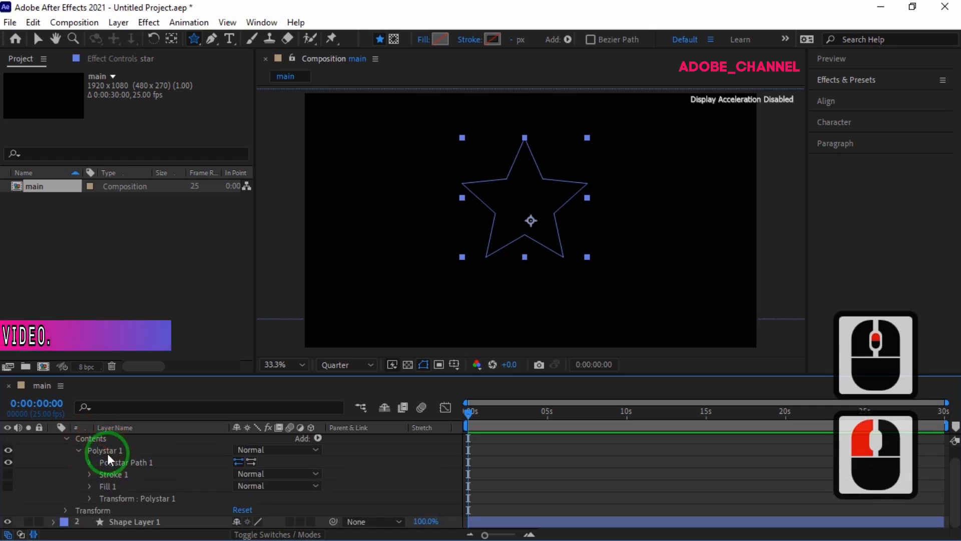
Scale the Polystar 1 shape to 50% in its own transform properties and collapse the star layer's contents
left_click(90, 497)
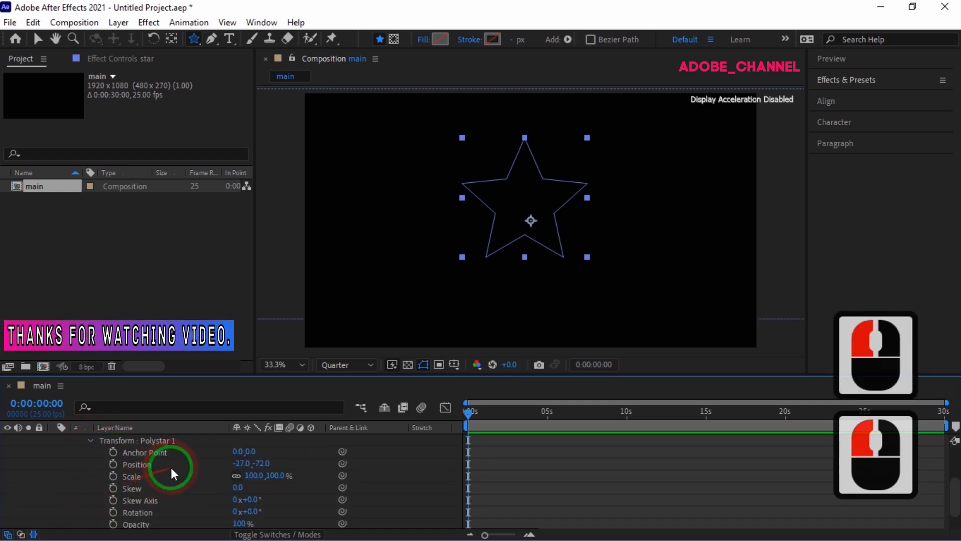
left_click(254, 475)
type("50")
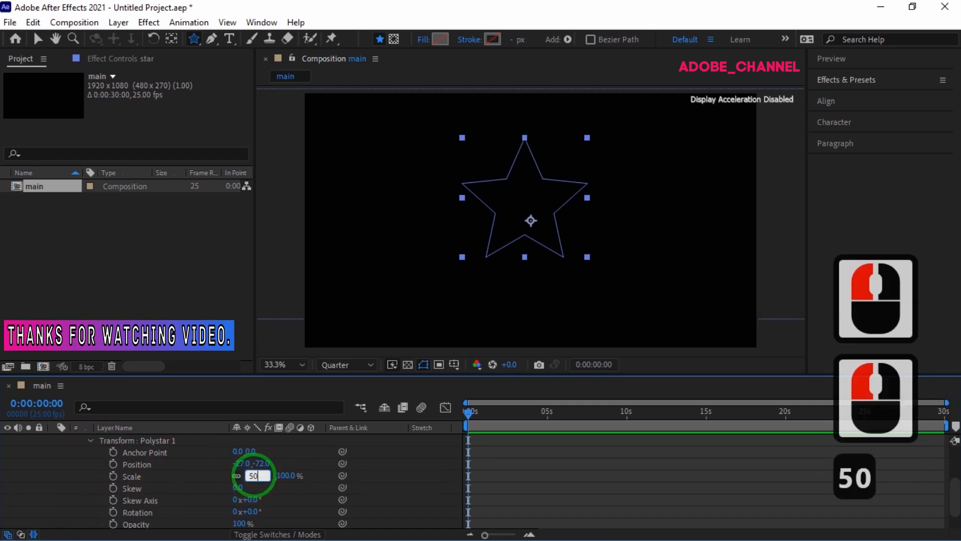
key("Return")
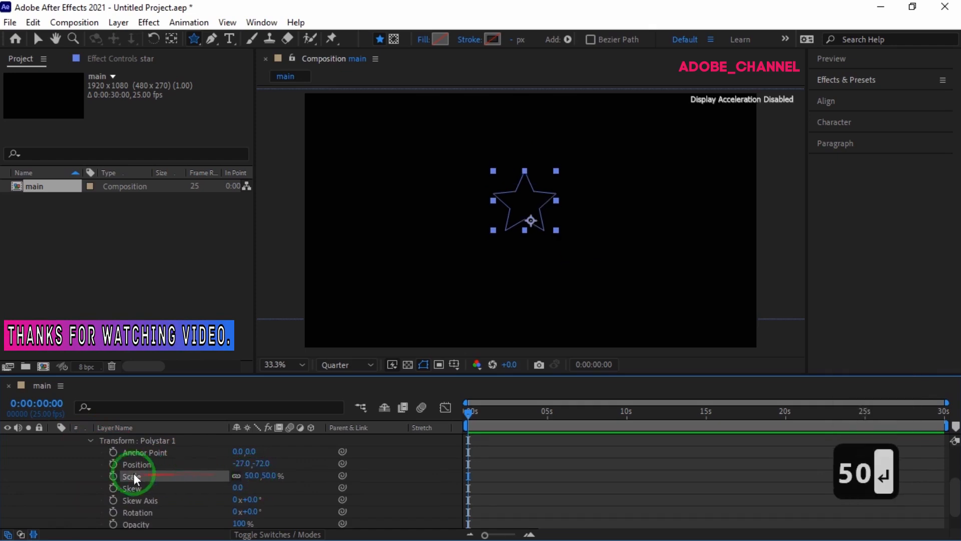
left_click(90, 440)
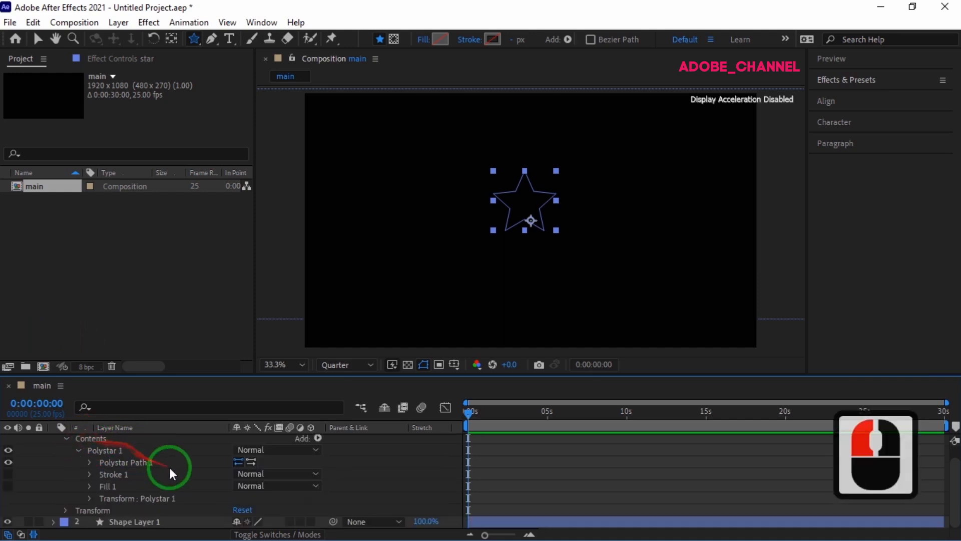
double_click(144, 451)
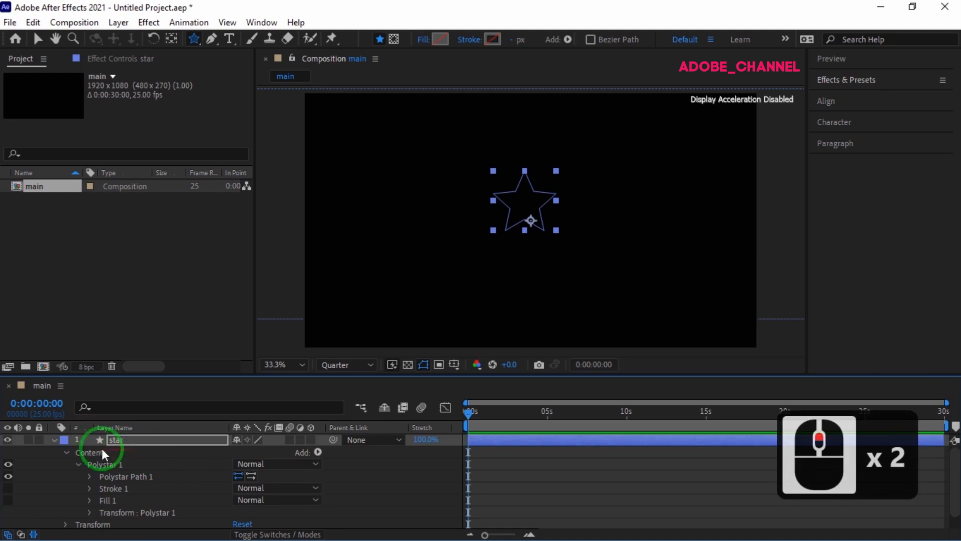
left_click(64, 449)
Paste the copied path into the star layer's Position property as motion keyframes
double_click(153, 438)
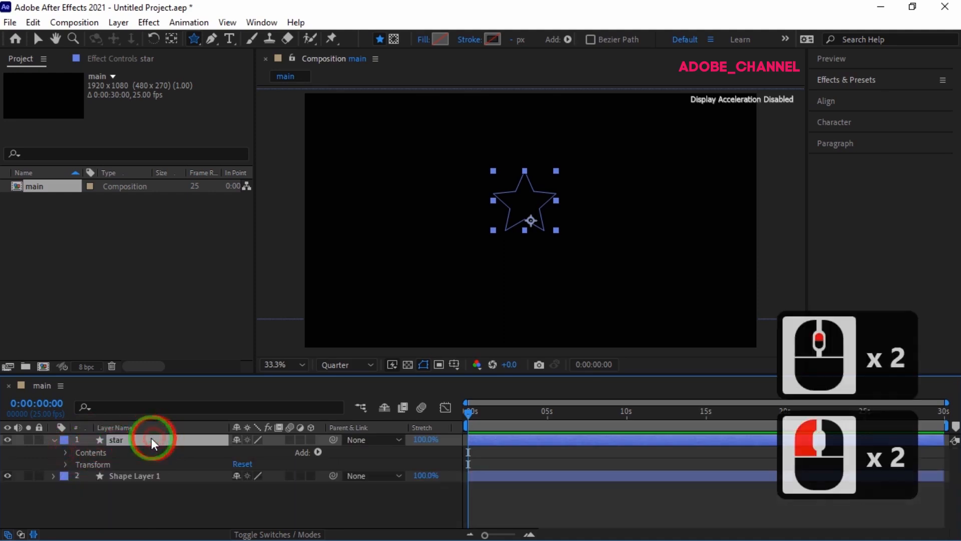
left_click(69, 464)
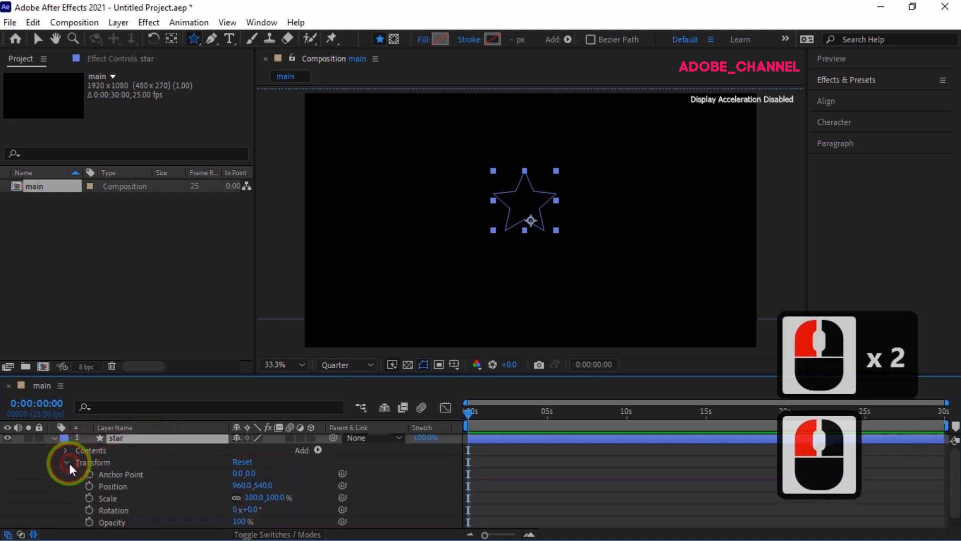
left_click(121, 485)
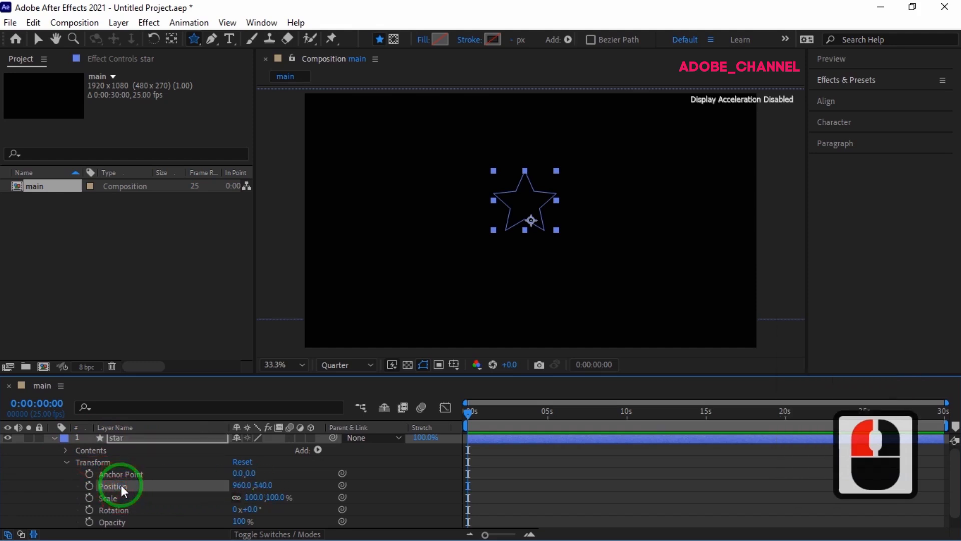
key("ctrl+v")
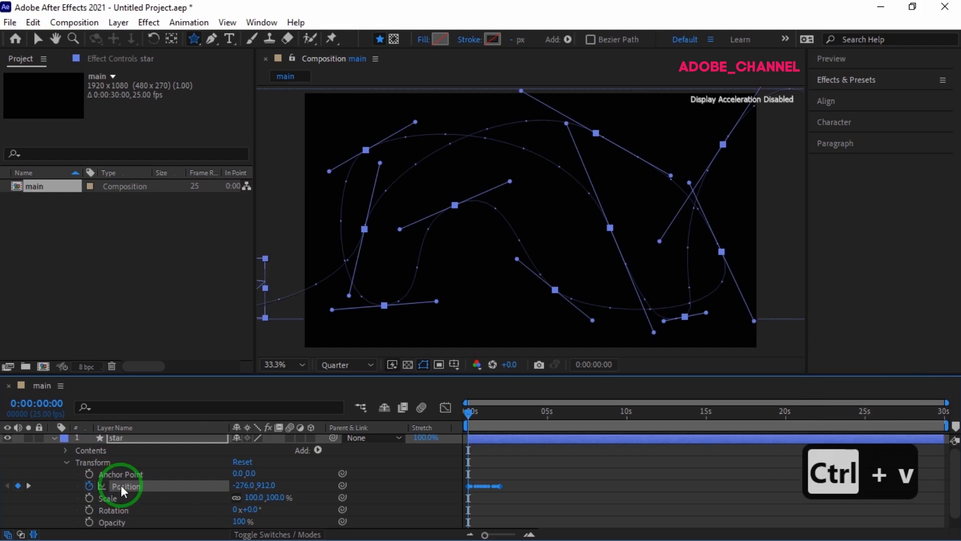
Stretch the star layer's Position keyframes in time so the last one falls at about 0:00:29:02
left_click(530, 534)
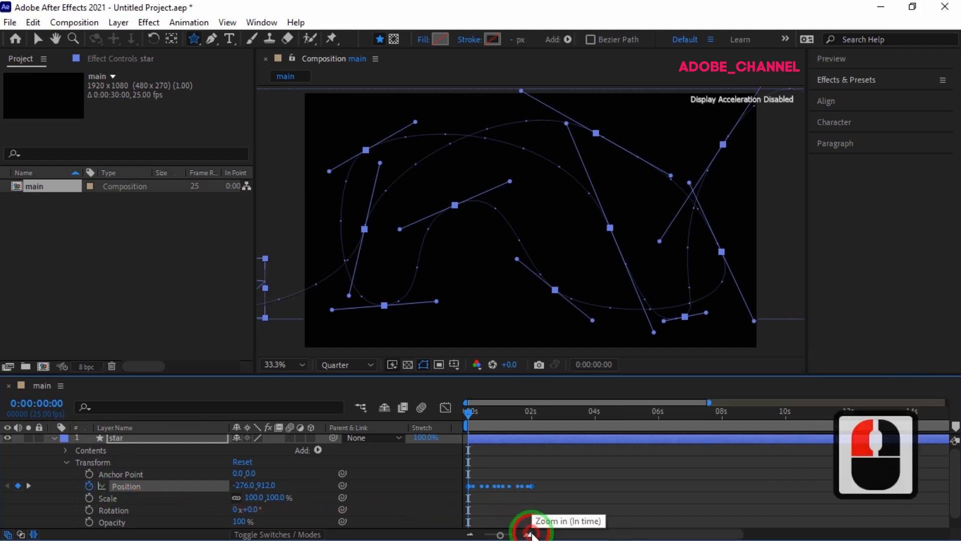
left_click(548, 502)
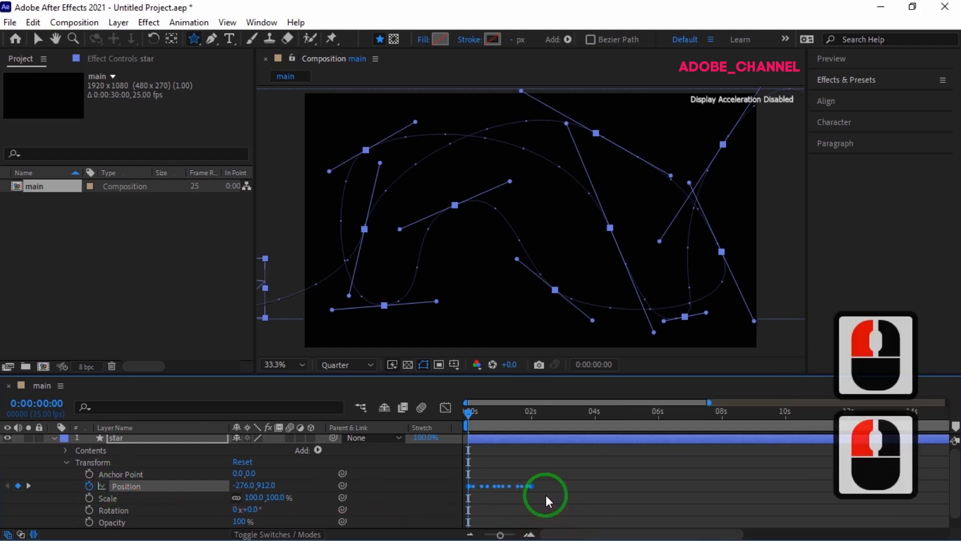
left_click_drag(534, 485, 781, 488)
left_click_drag(916, 485, 939, 490)
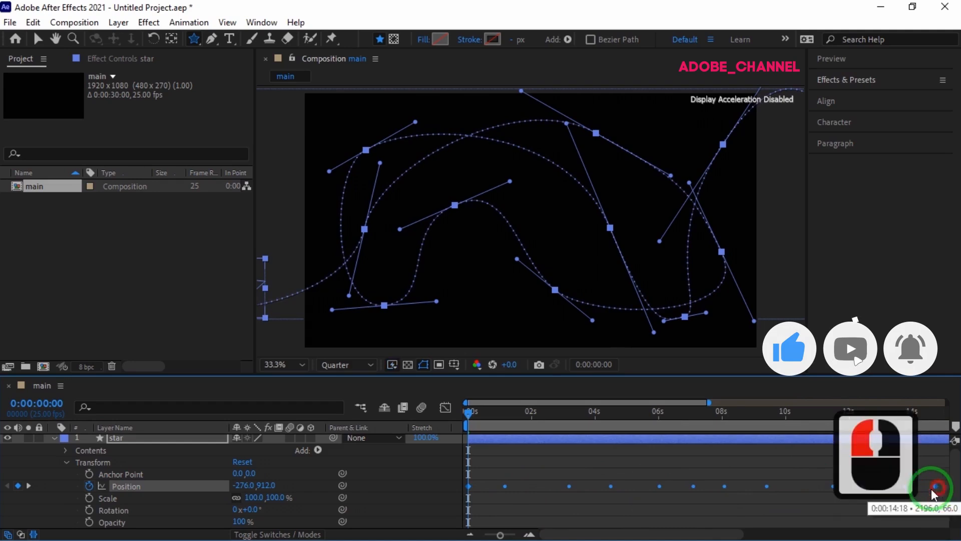
left_click_drag(500, 535, 484, 535)
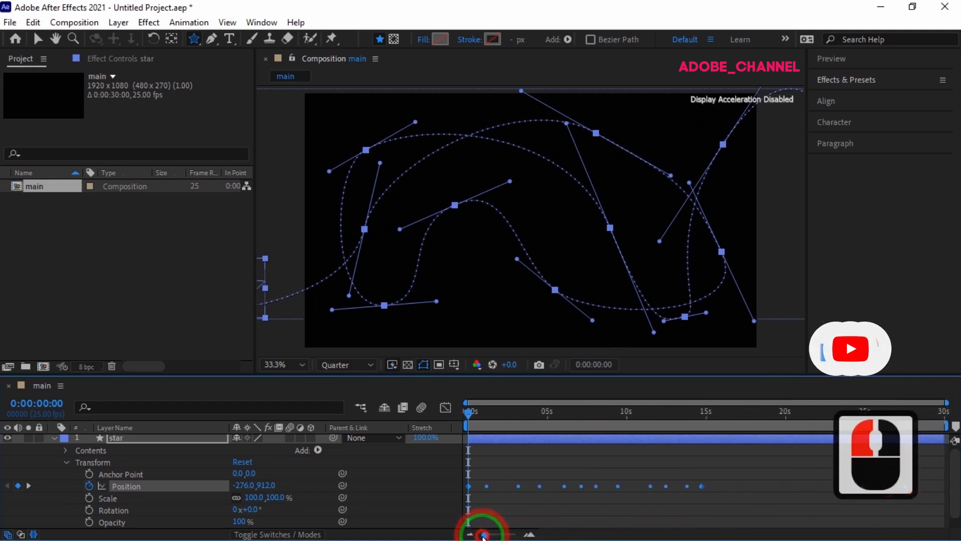
left_click_drag(705, 486, 933, 495)
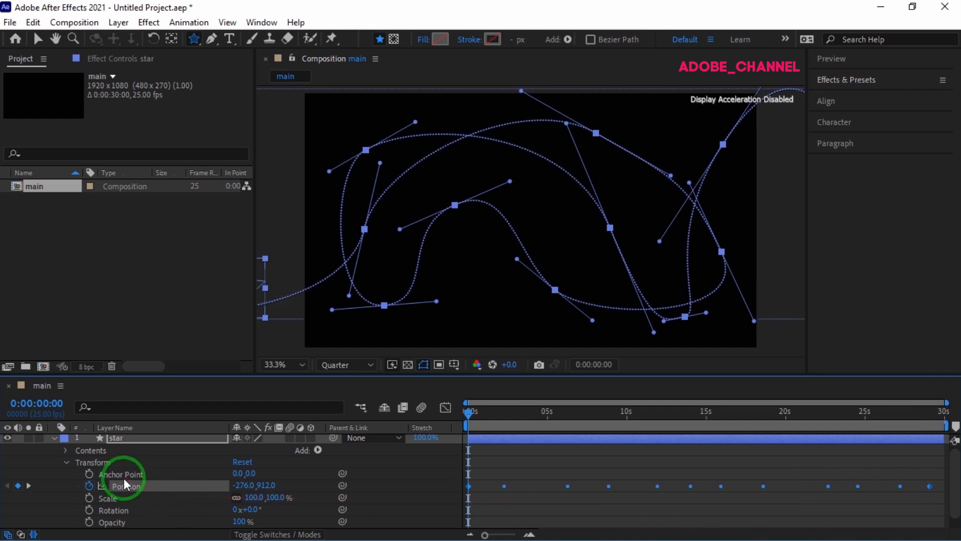
Hide Shape Layer 1 and enable Rotation keyframing on the star layer at 0:00:00:00
scroll(124, 479, "down", 4)
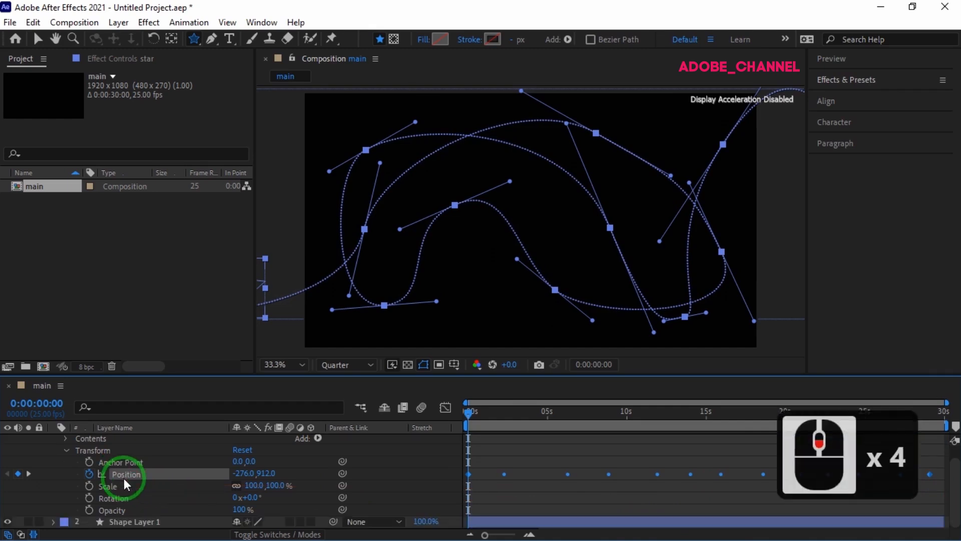
left_click(6, 524)
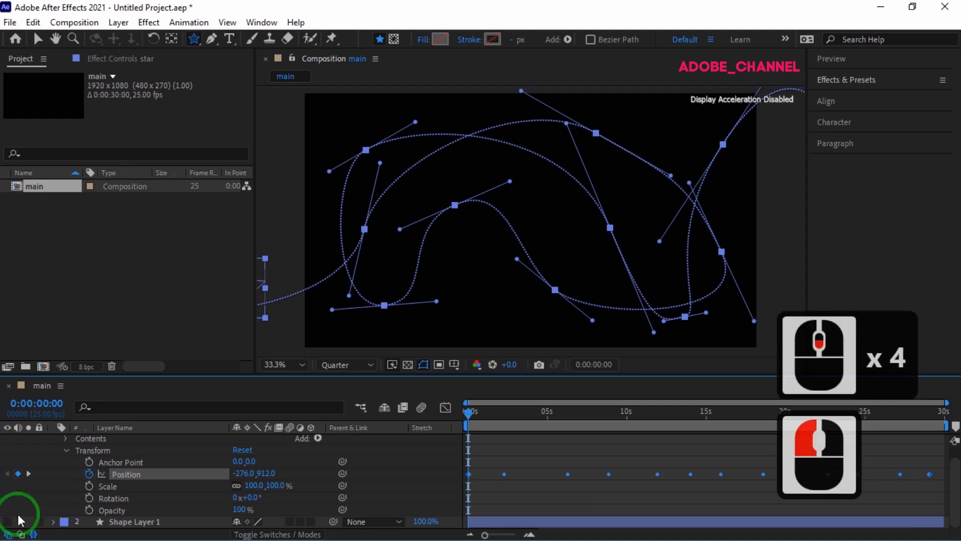
left_click(89, 498)
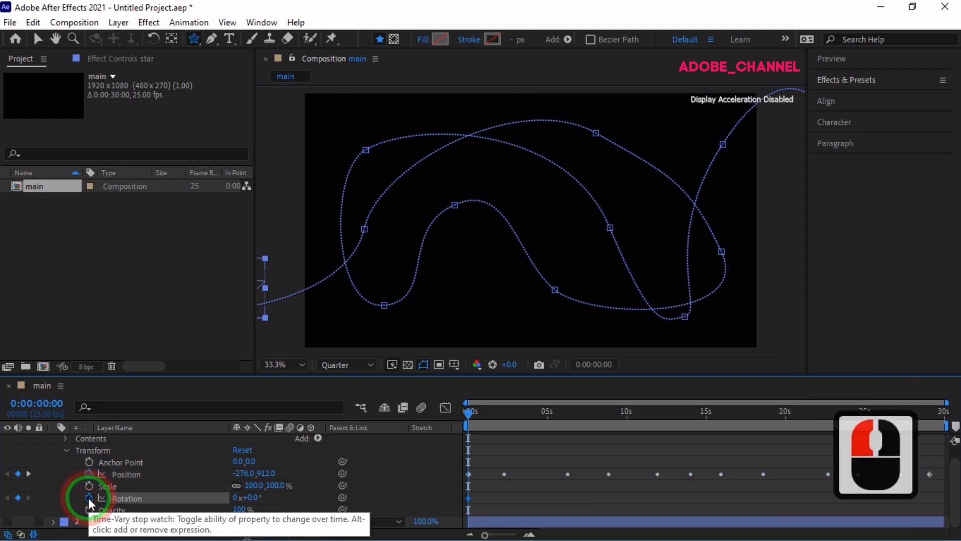
Keyframe the star's Rotation at 15 full revolutions at 0:00:29:02 and return the playhead to the start
left_click_drag(470, 414, 930, 431)
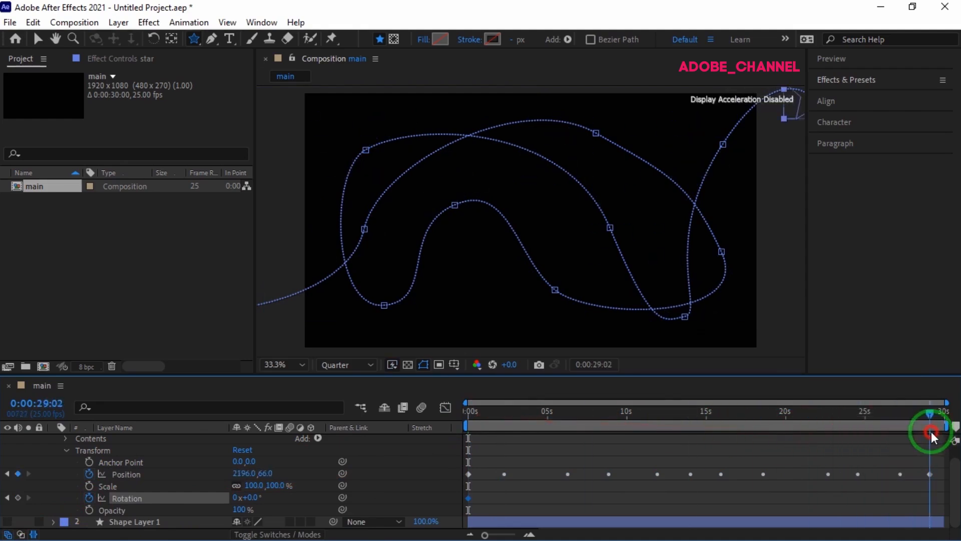
left_click(234, 498)
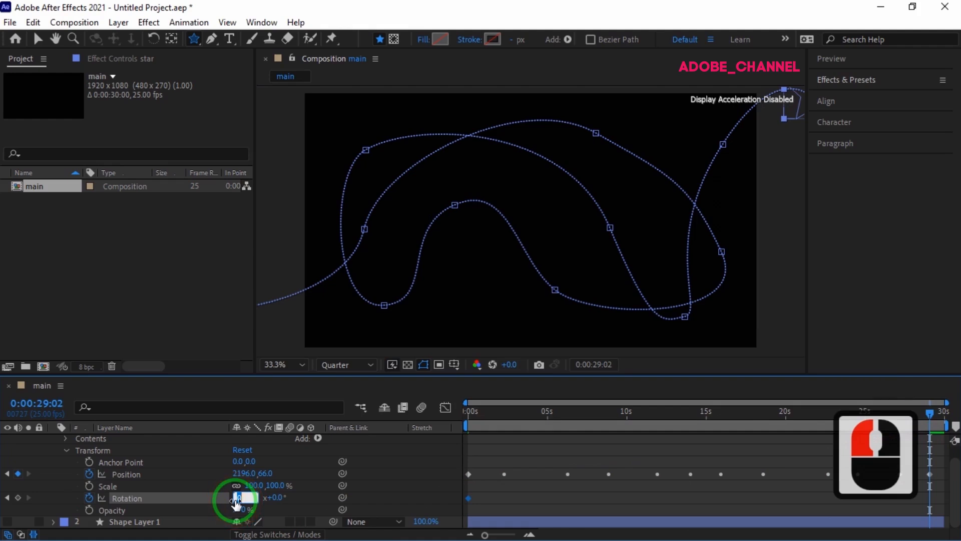
type("15")
key("Return")
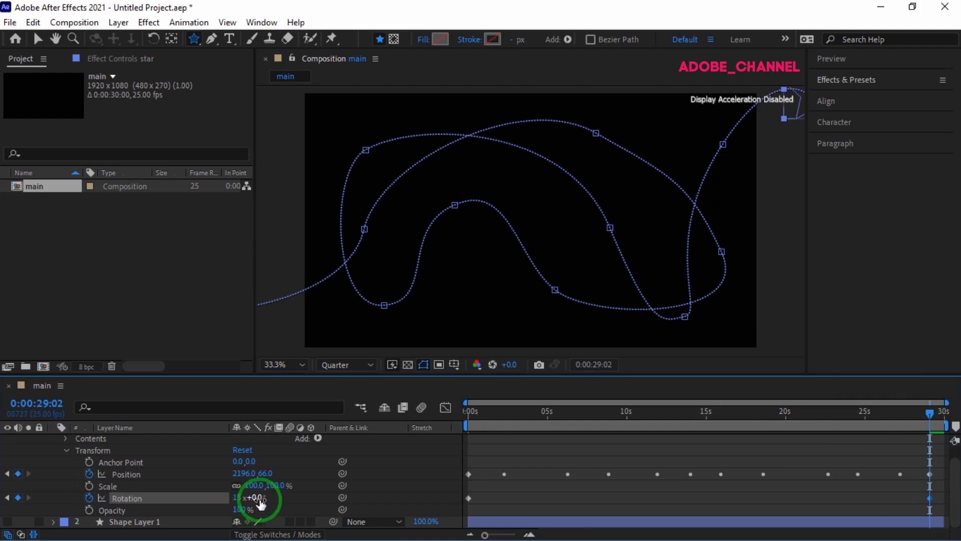
left_click(931, 414)
left_click_drag(932, 414, 307, 408)
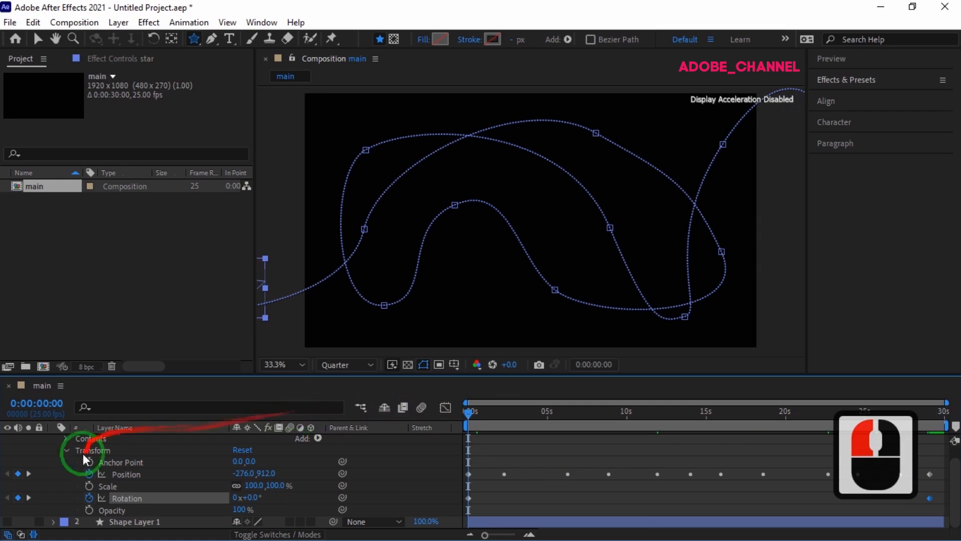
Give the star layer a solid color fill in dark purple 260215
scroll(119, 457, "up", 7)
left_click(146, 443)
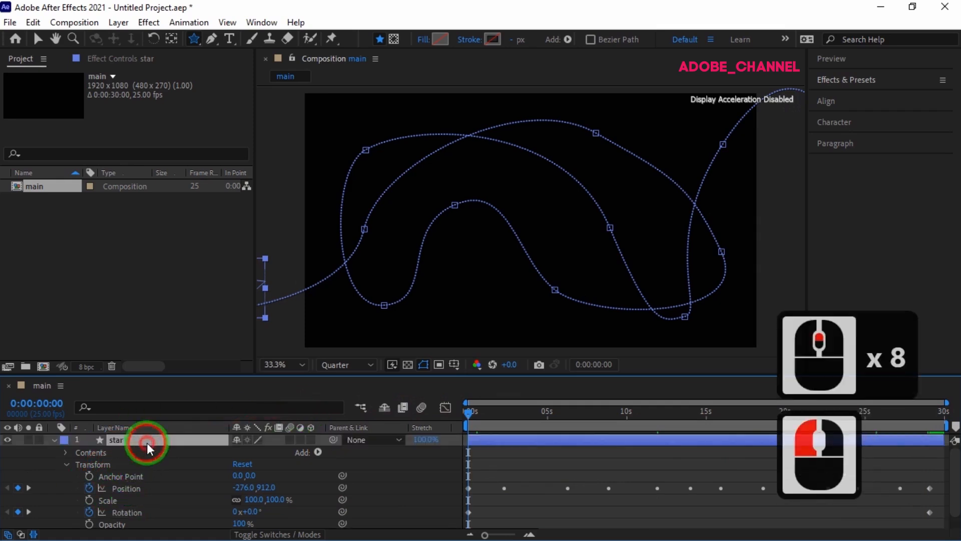
left_click(425, 40)
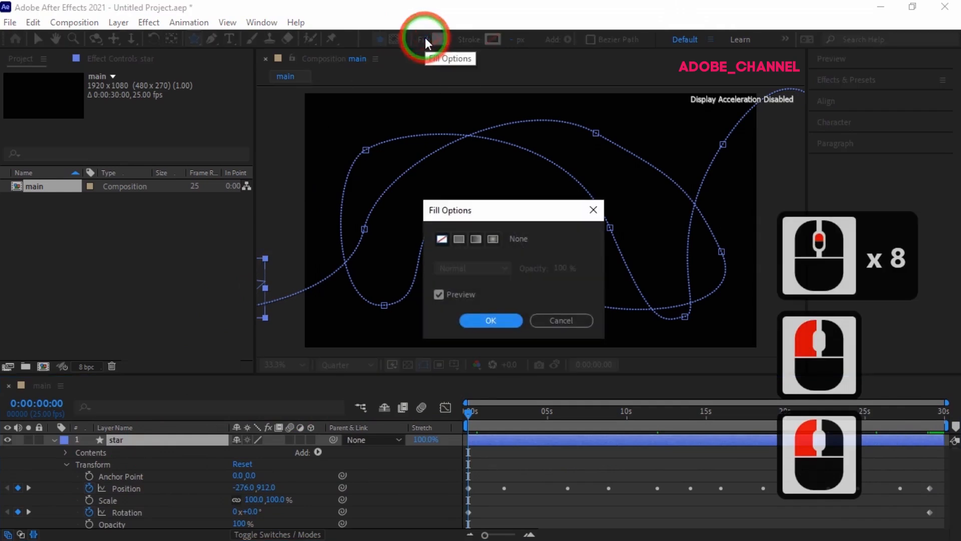
left_click(459, 238)
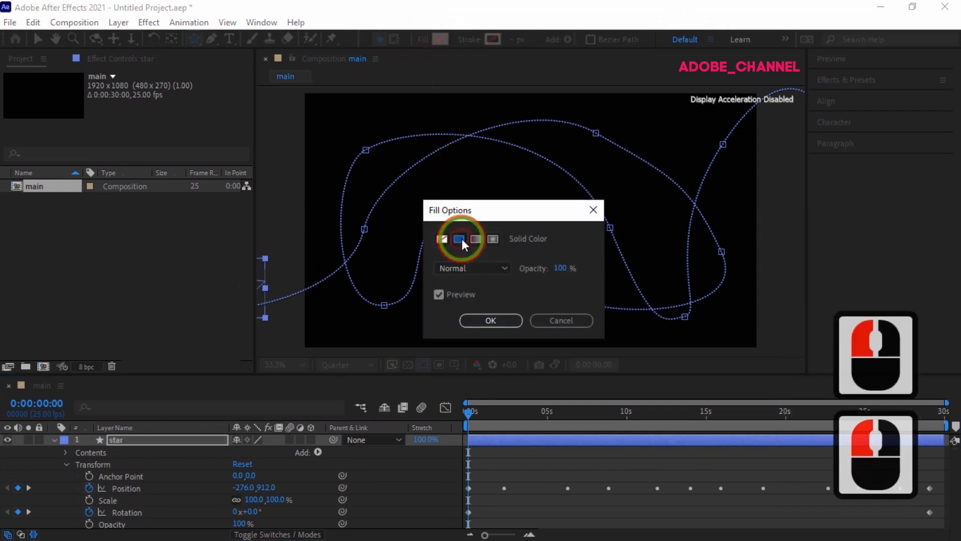
left_click(491, 321)
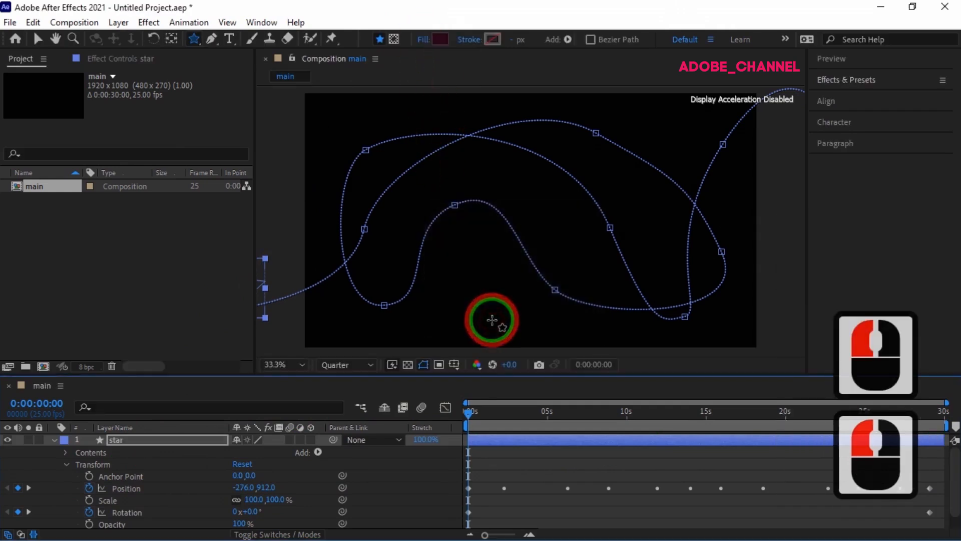
left_click(440, 40)
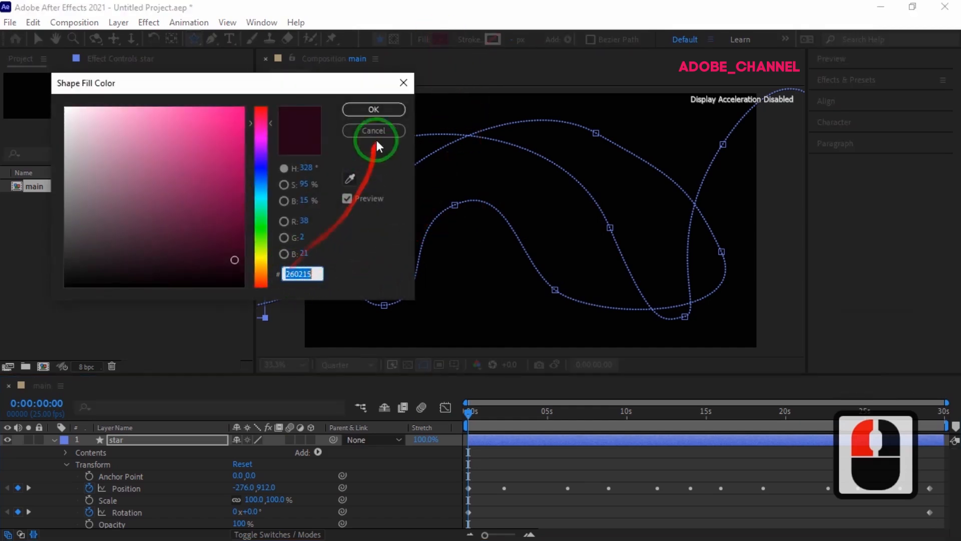
left_click(374, 109)
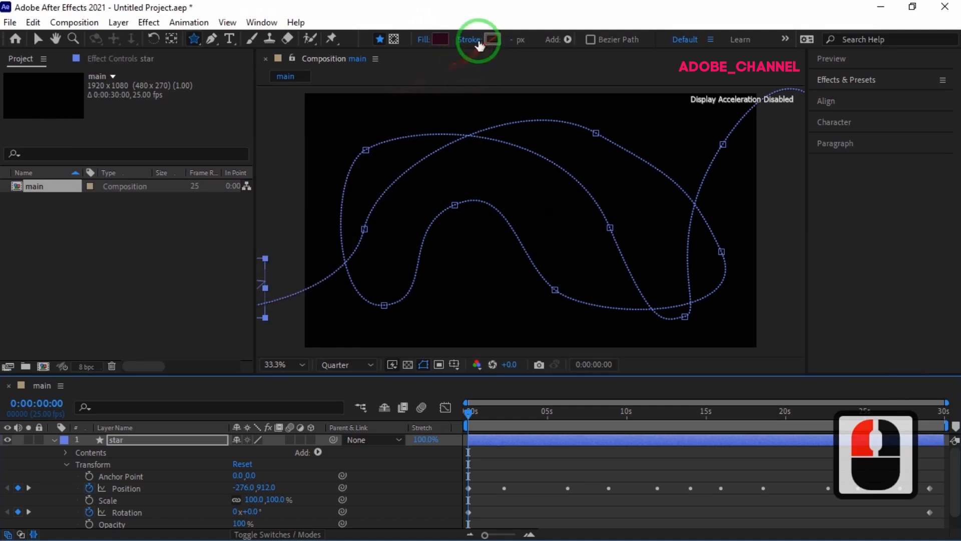
Give the star layer a solid color stroke in yellow EED60E
left_click(476, 45)
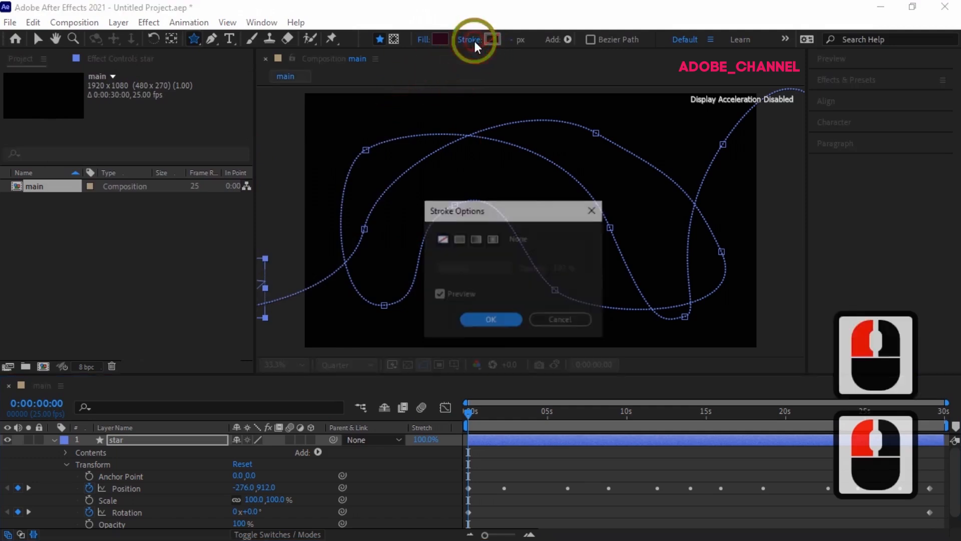
left_click(459, 240)
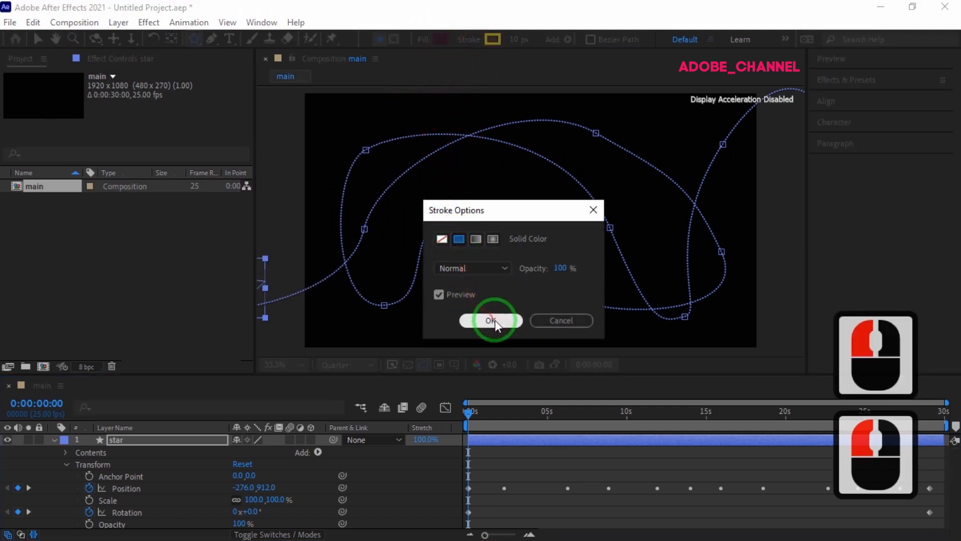
left_click(491, 321)
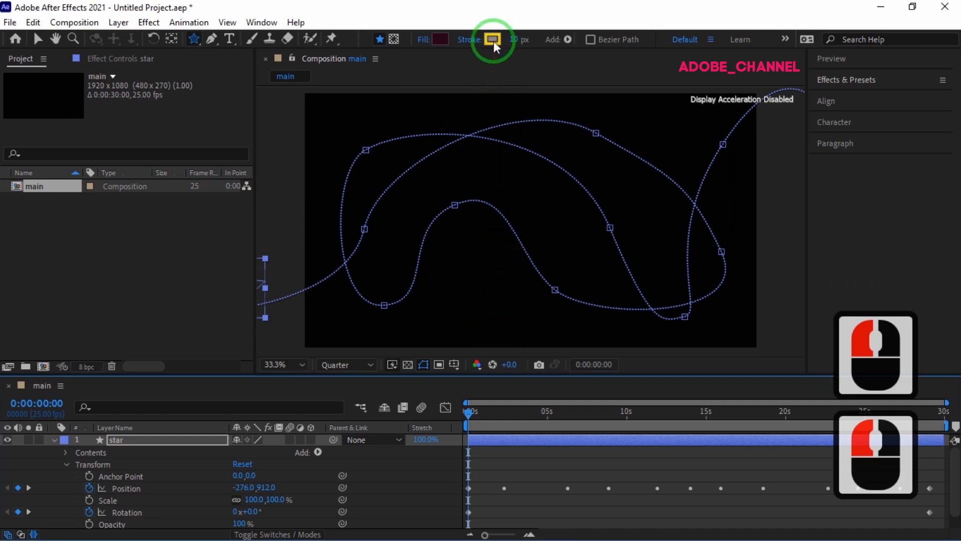
left_click(494, 41)
left_click(298, 272)
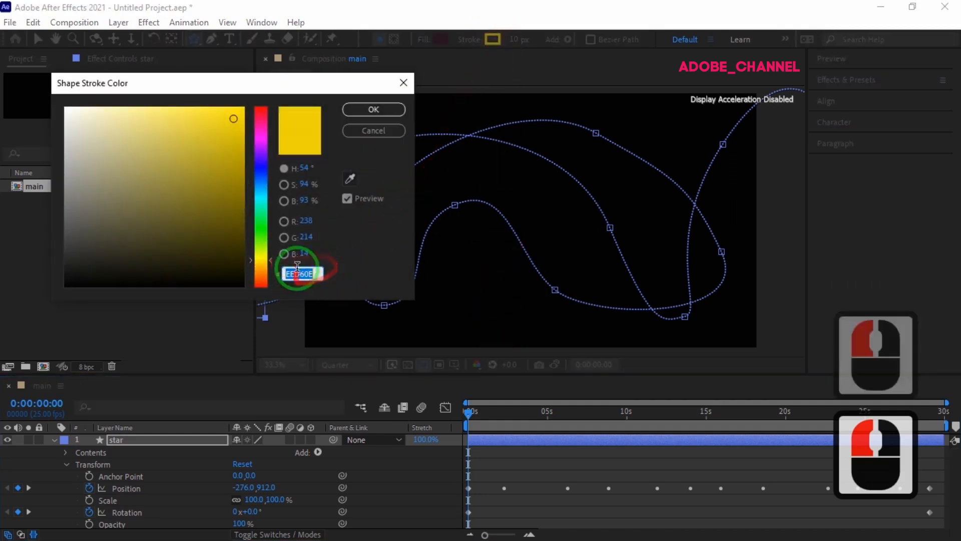
left_click(373, 110)
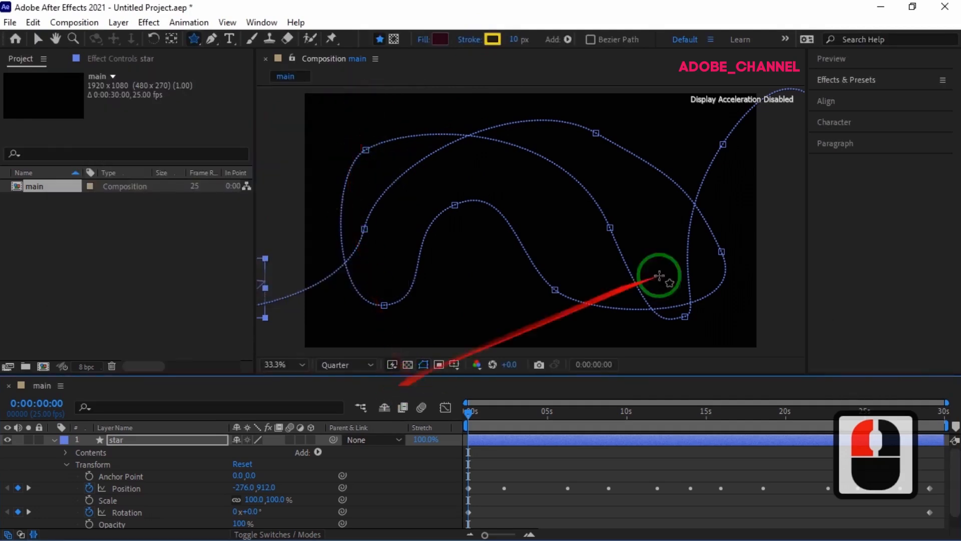
Preview the star's animation along the path and stop playback at about 0:00:04:08
left_click(846, 59)
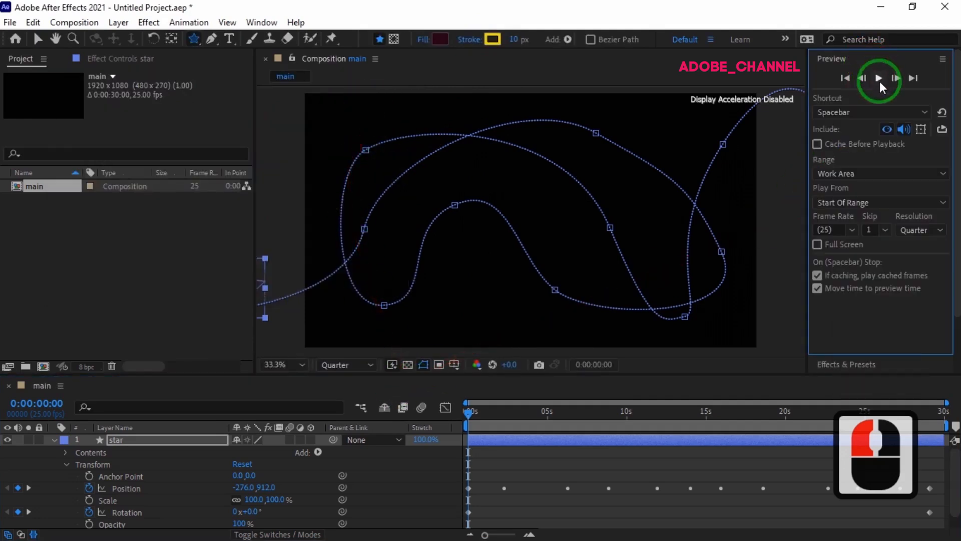
left_click(879, 78)
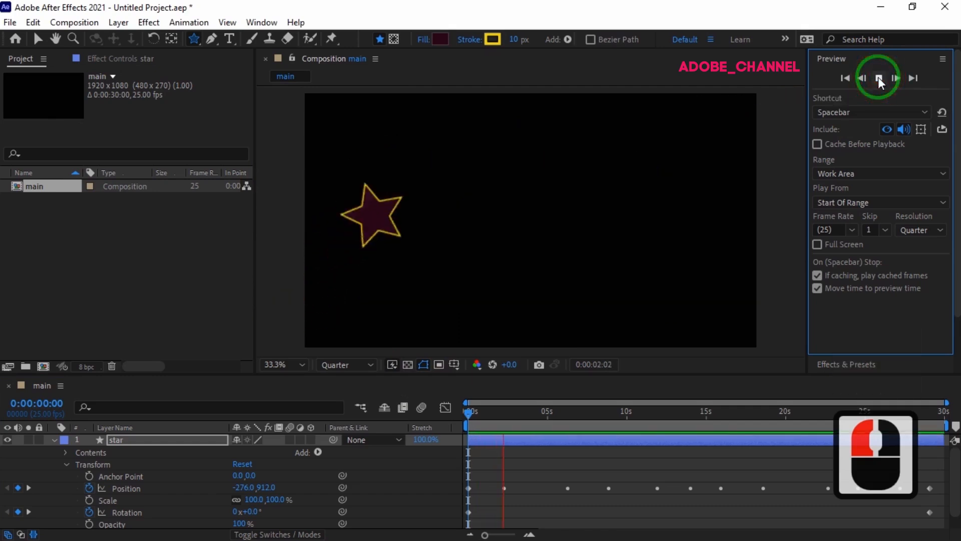
left_click(878, 77)
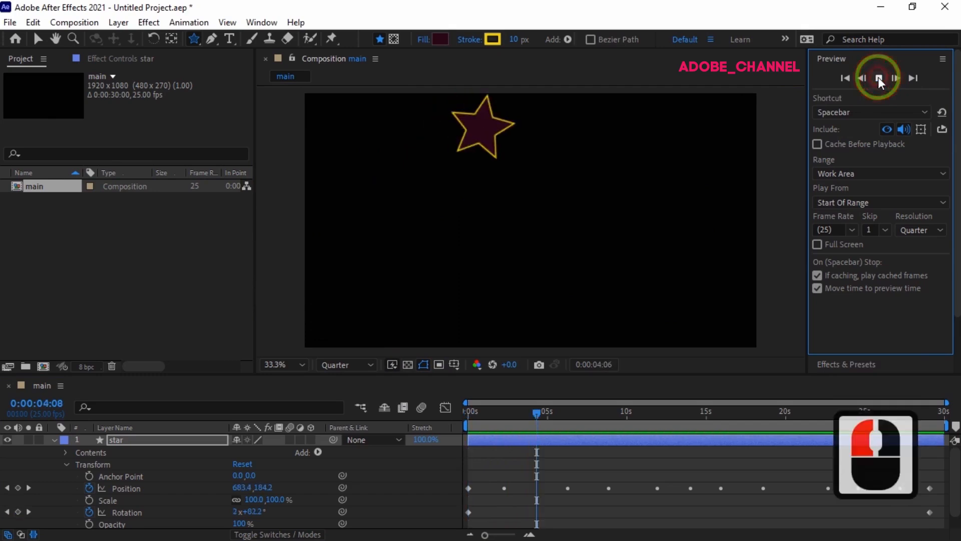
left_click(876, 61)
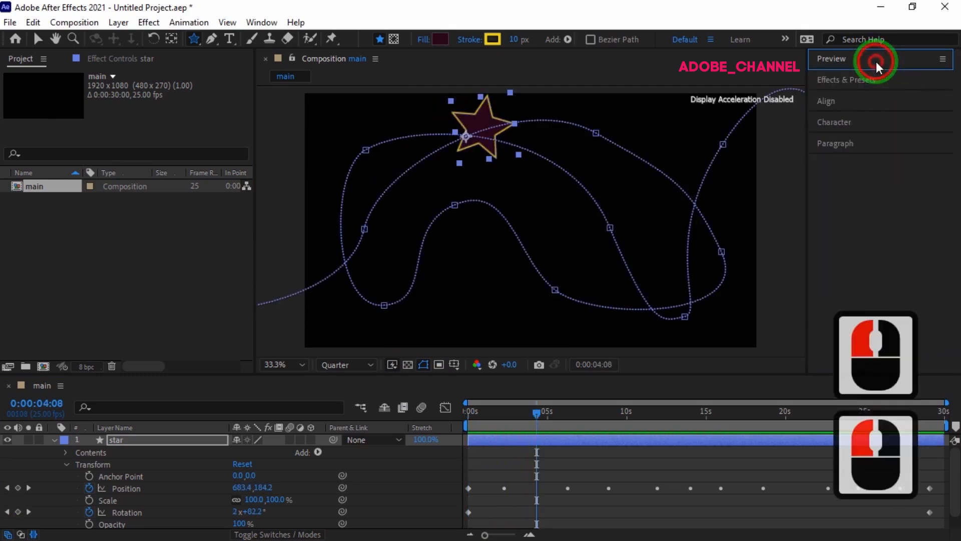
Apply the Echo effect to the star layer with echo time -0.035 seconds, 25 echoes and decay 0.90
left_click(876, 82)
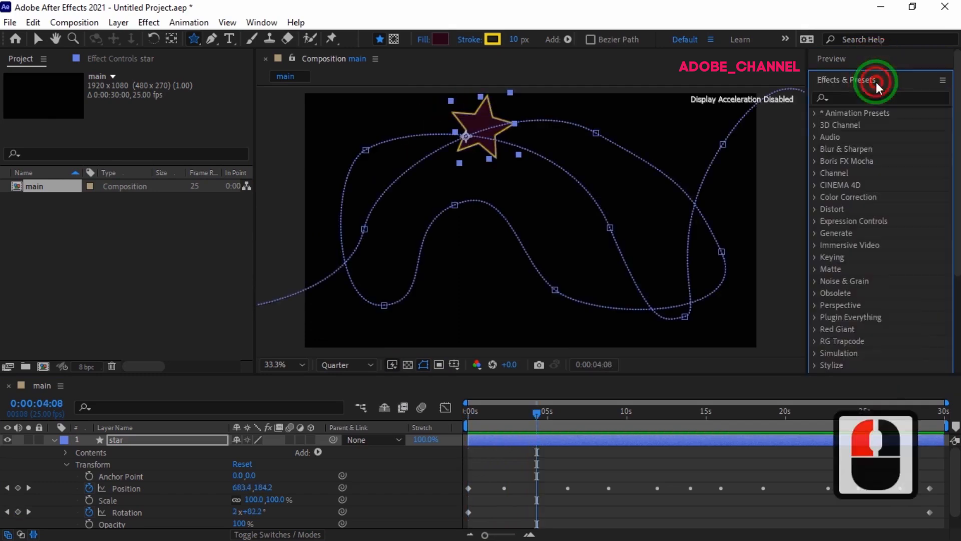
left_click(847, 98)
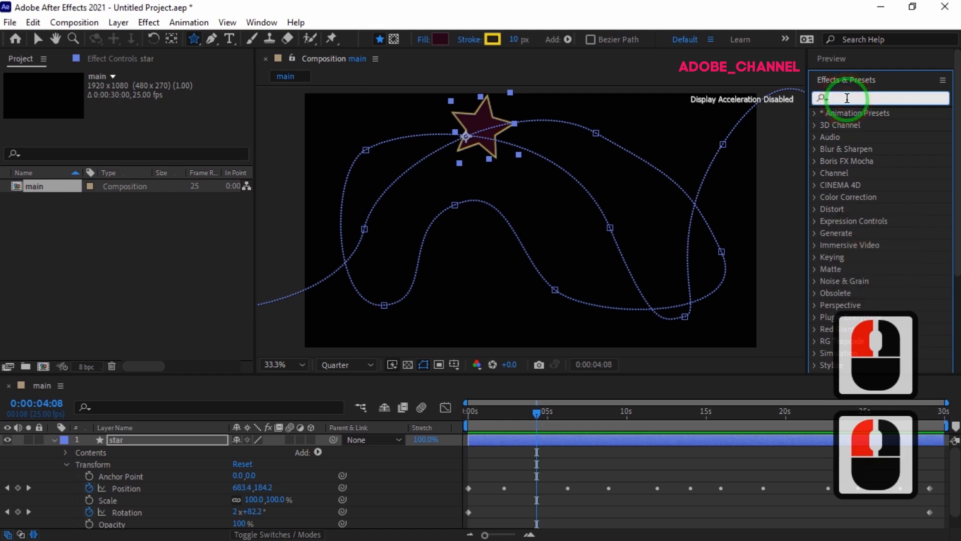
type("echo")
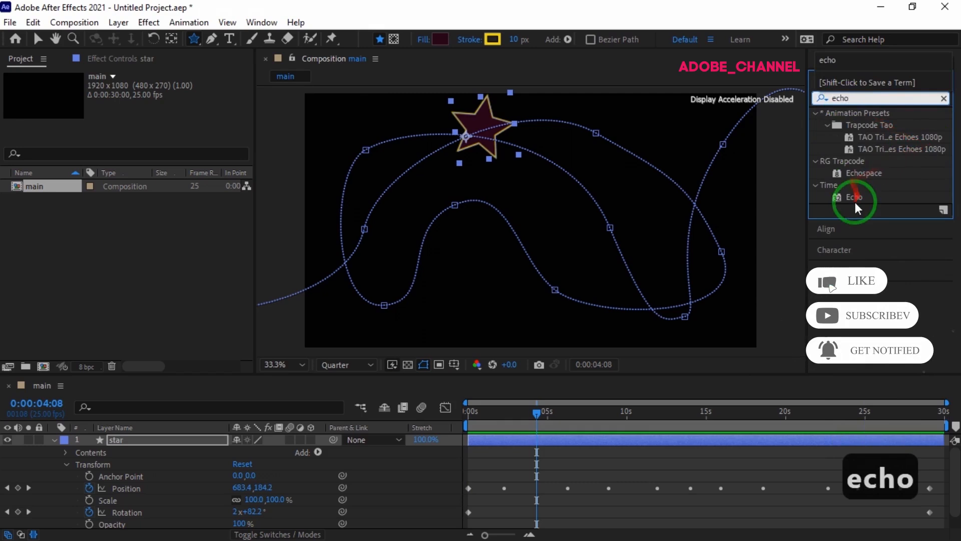
left_click(851, 198)
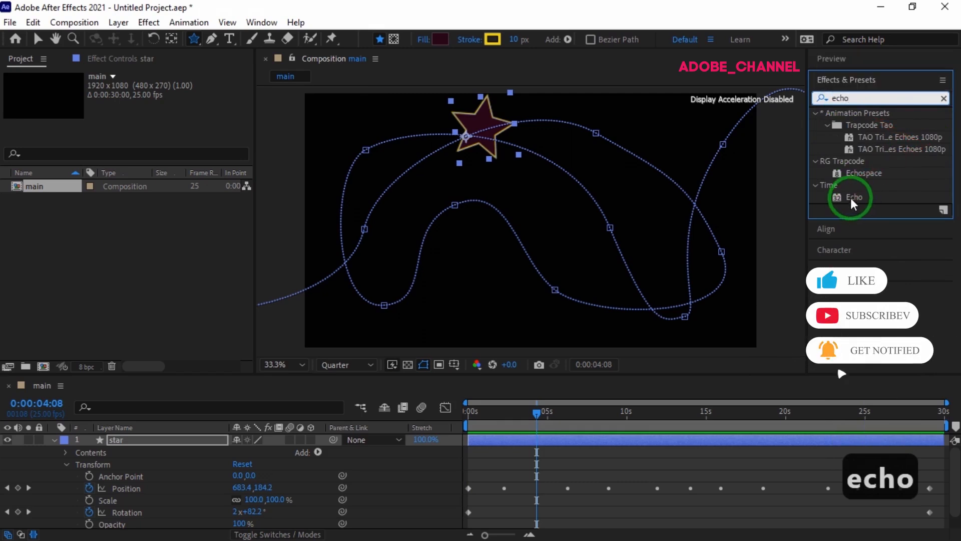
double_click(851, 198)
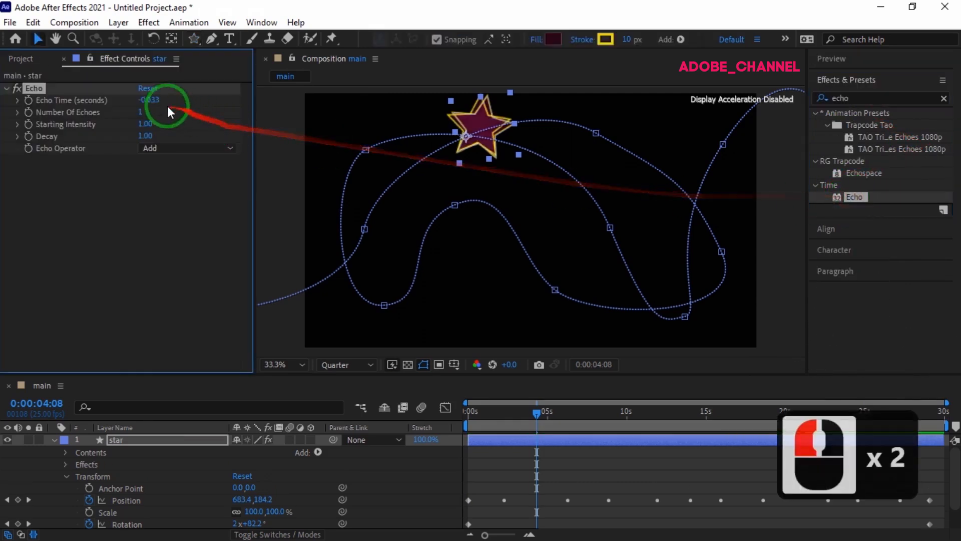
left_click(148, 100)
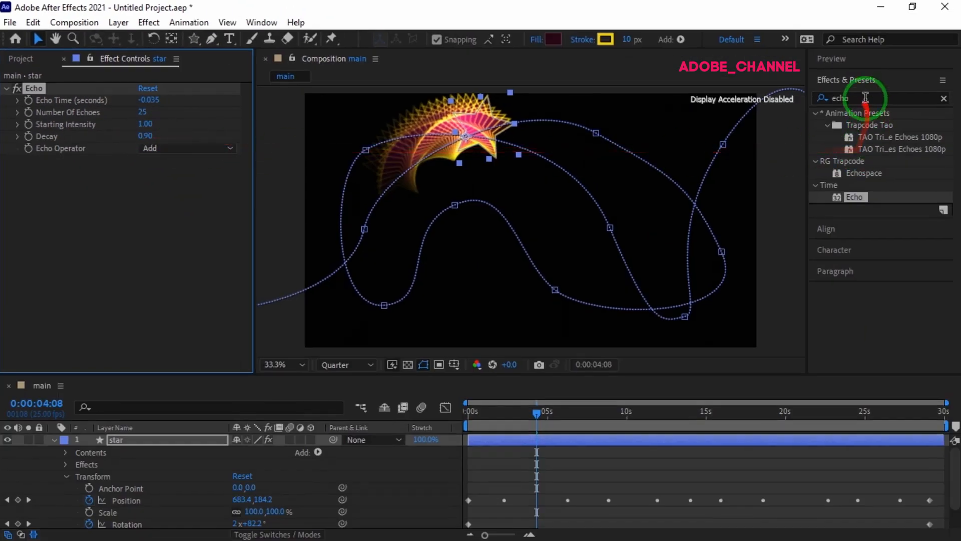
Apply the Gaussian Blur effect to the star layer with a blurriness of 5
left_click(865, 96)
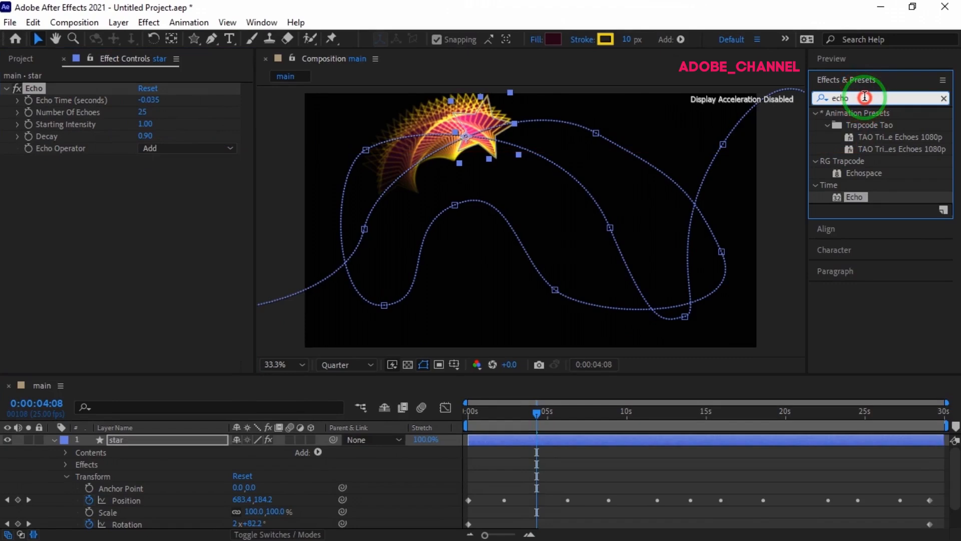
left_click_drag(865, 98, 812, 102)
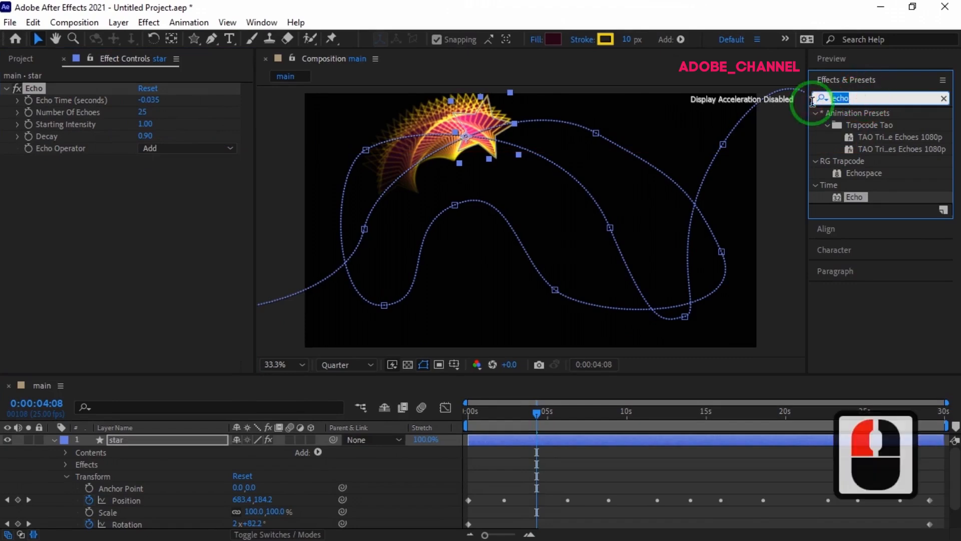
type("gaus")
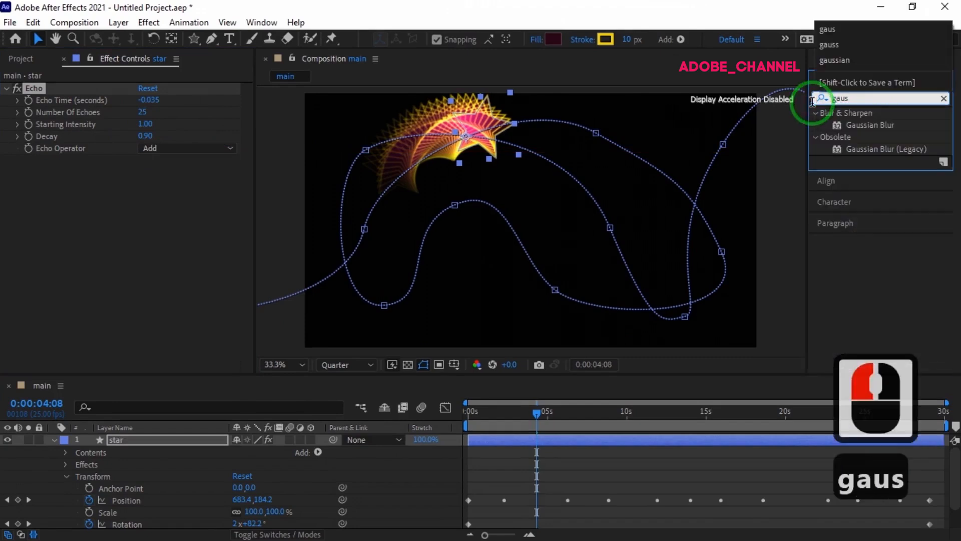
double_click(867, 125)
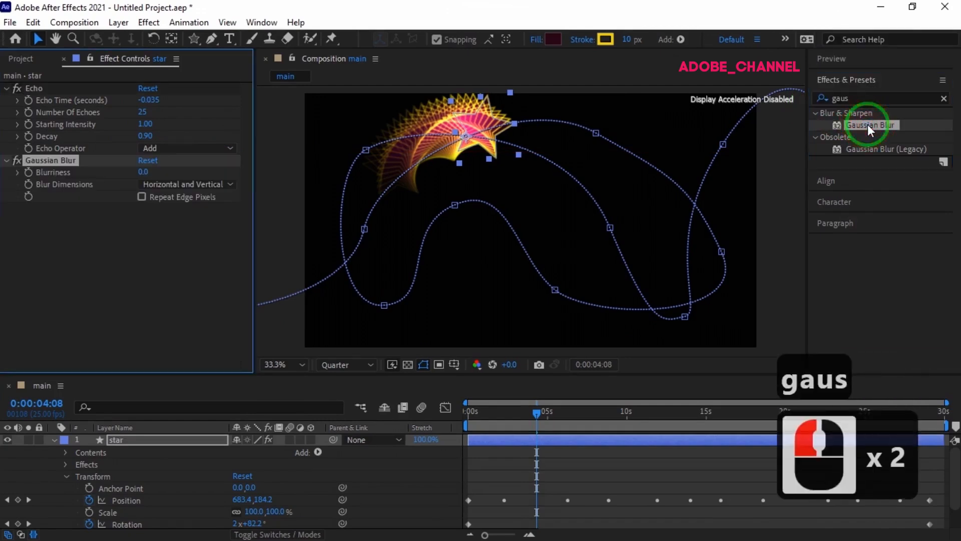
left_click(142, 172)
type("5")
key("Return")
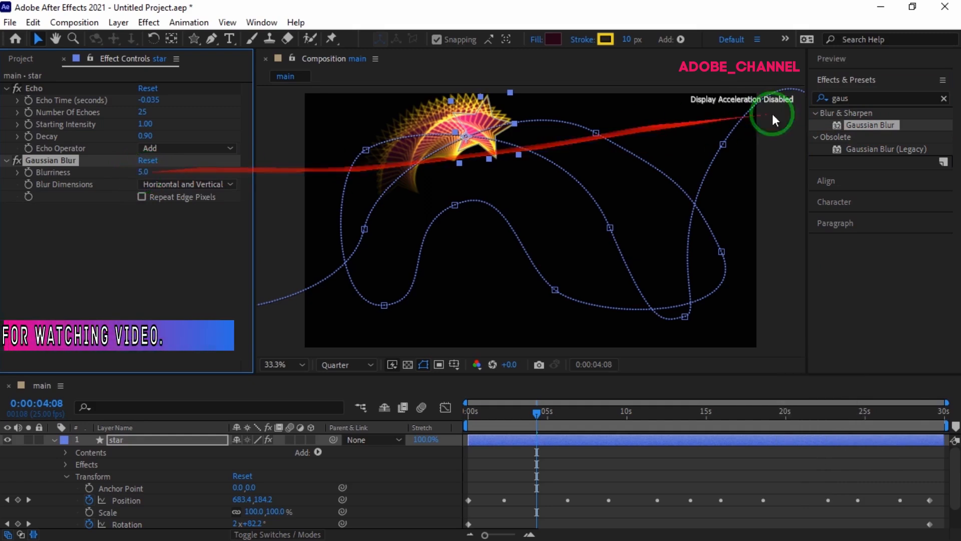
Preview the blurred star trail from the start and stop playback at about 0:00:01:09
left_click(888, 62)
left_click(880, 79)
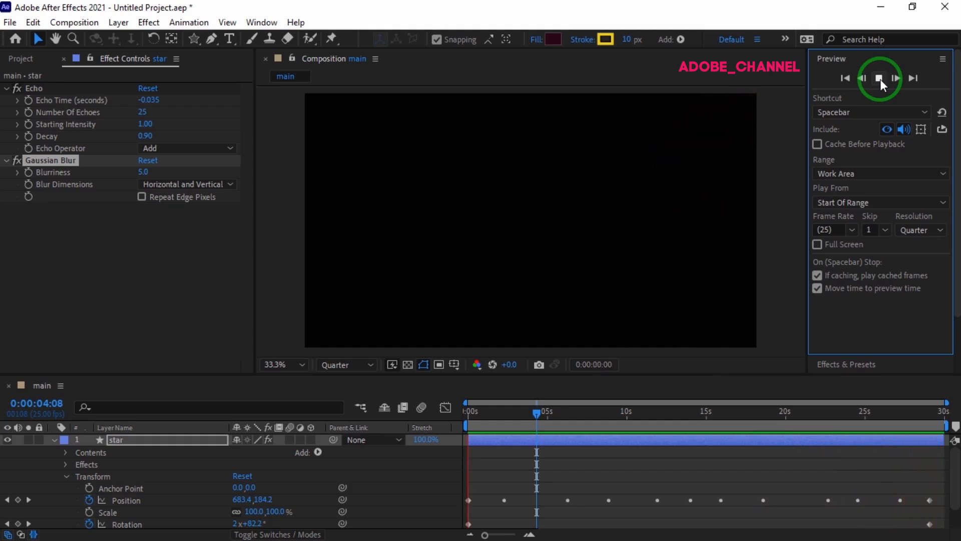
left_click(880, 79)
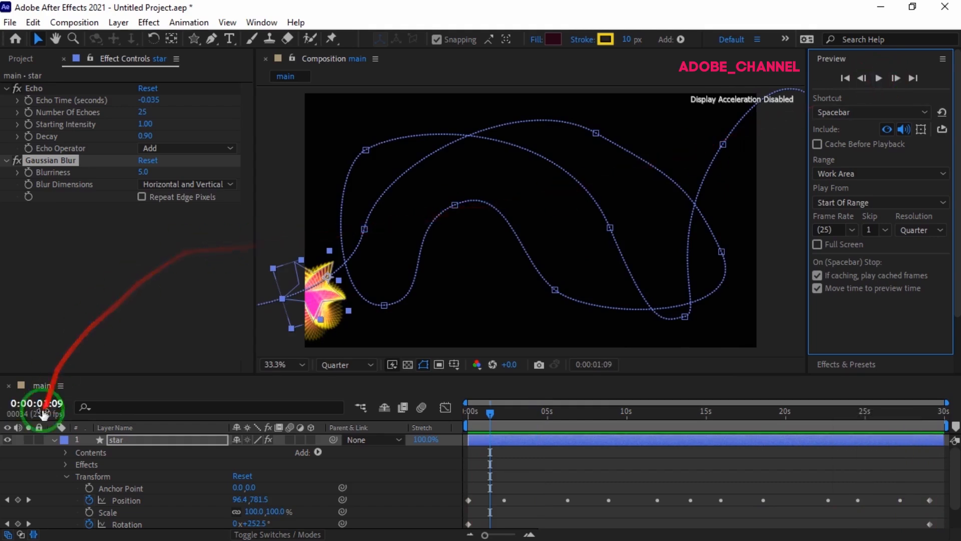
Collapse the star layer's properties and pre-compose the star layer together with Shape Layer 1
left_click(53, 440)
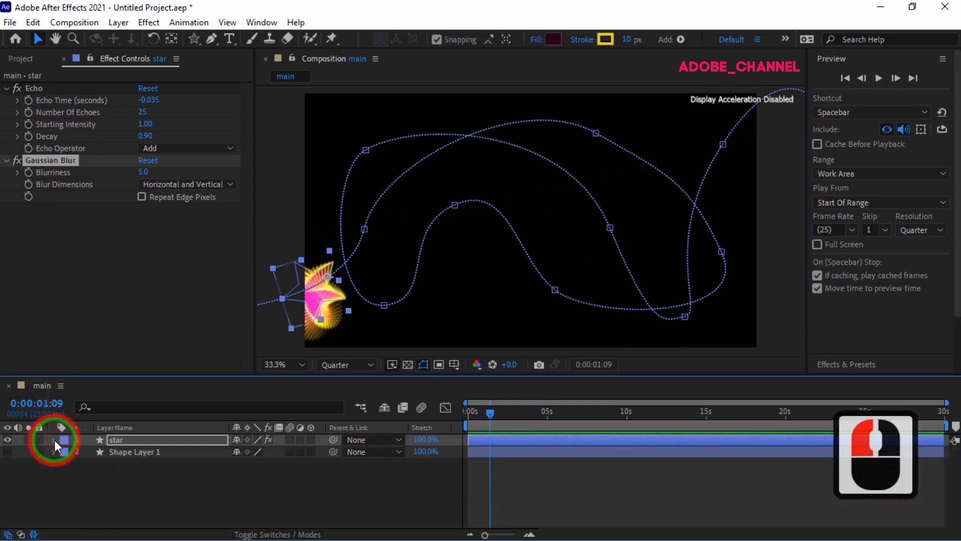
left_click_drag(101, 477, 116, 437)
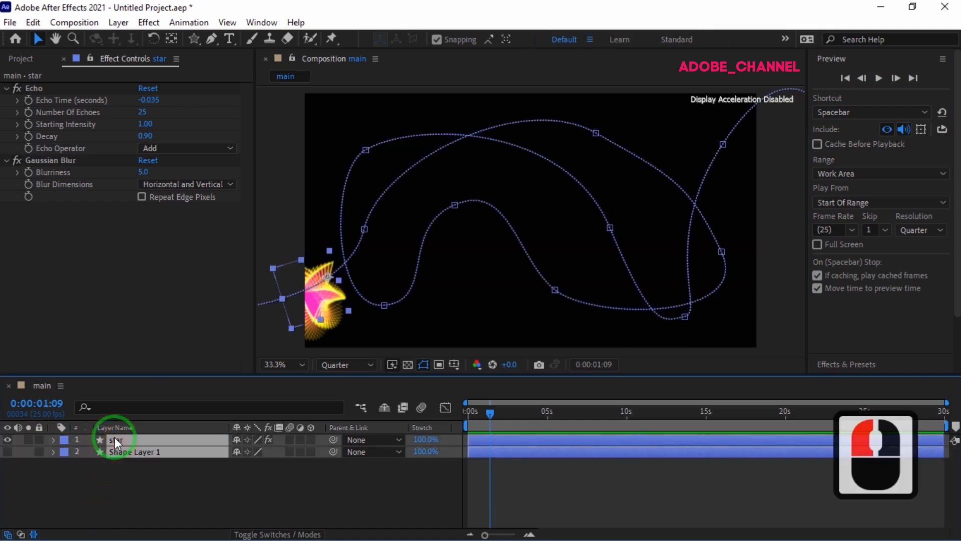
right_click(125, 440)
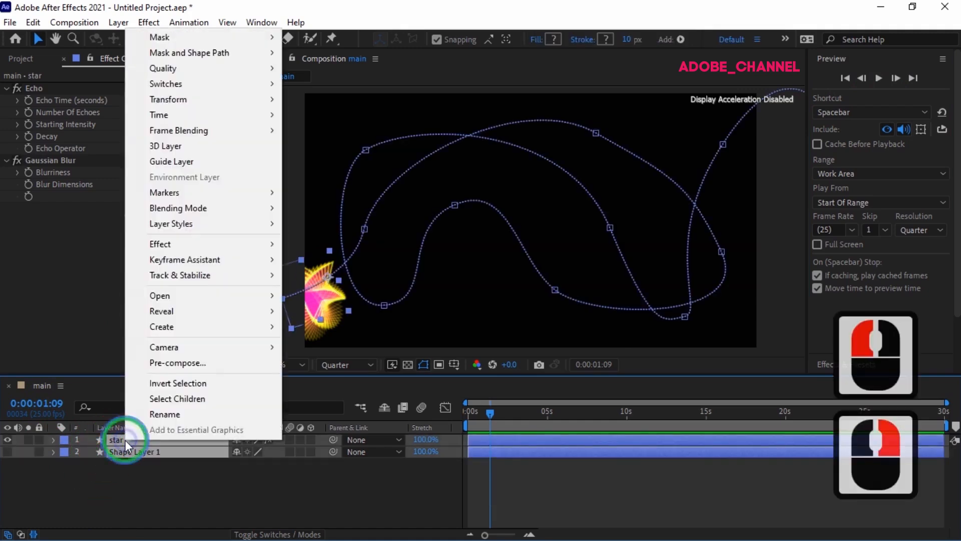
left_click(190, 364)
left_click(519, 367)
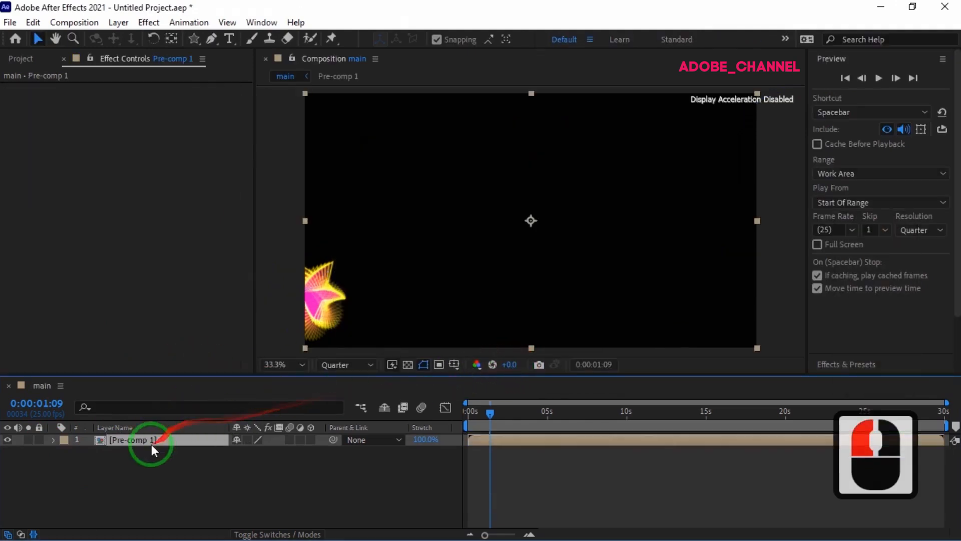
Duplicate the Pre-comp 1 composition in the project and open the copy
left_click(28, 61)
left_click(44, 200)
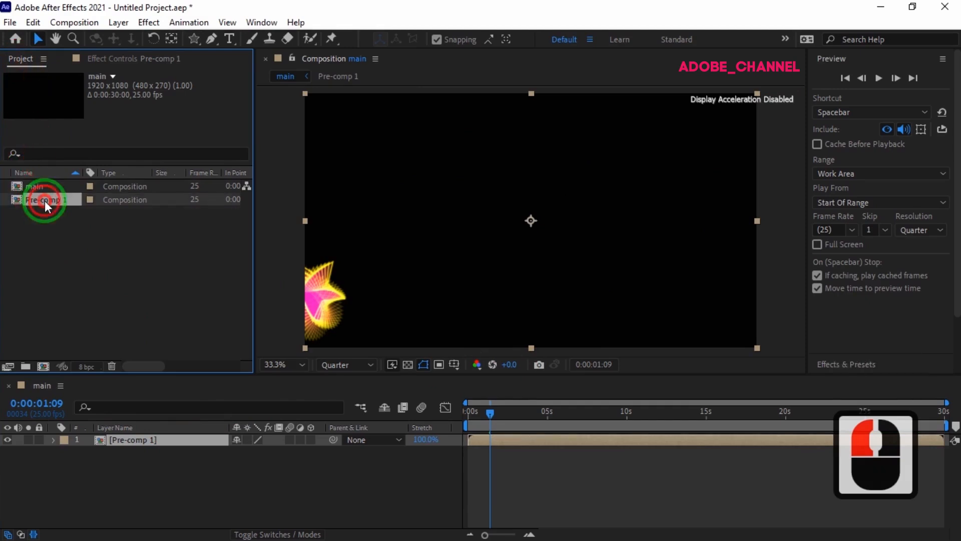
key("ctrl+d")
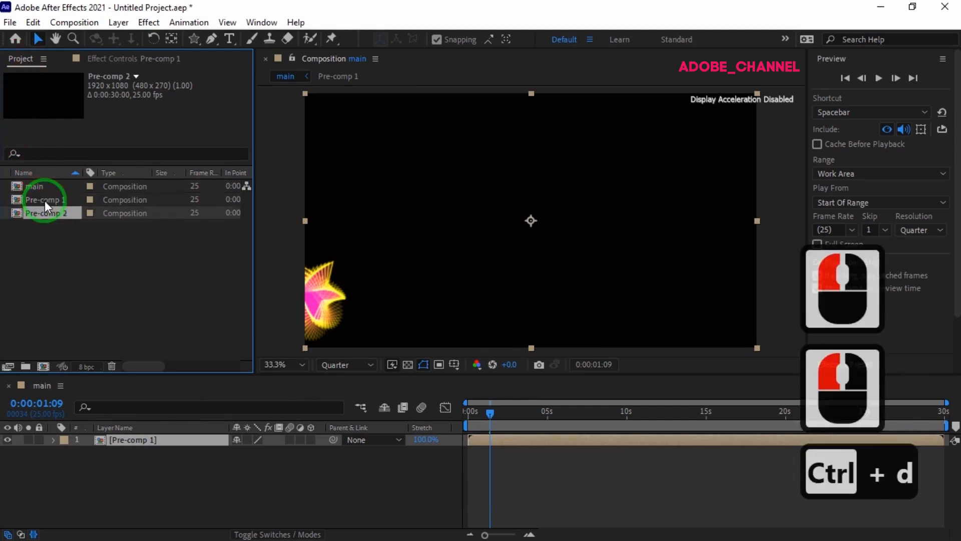
double_click(47, 211)
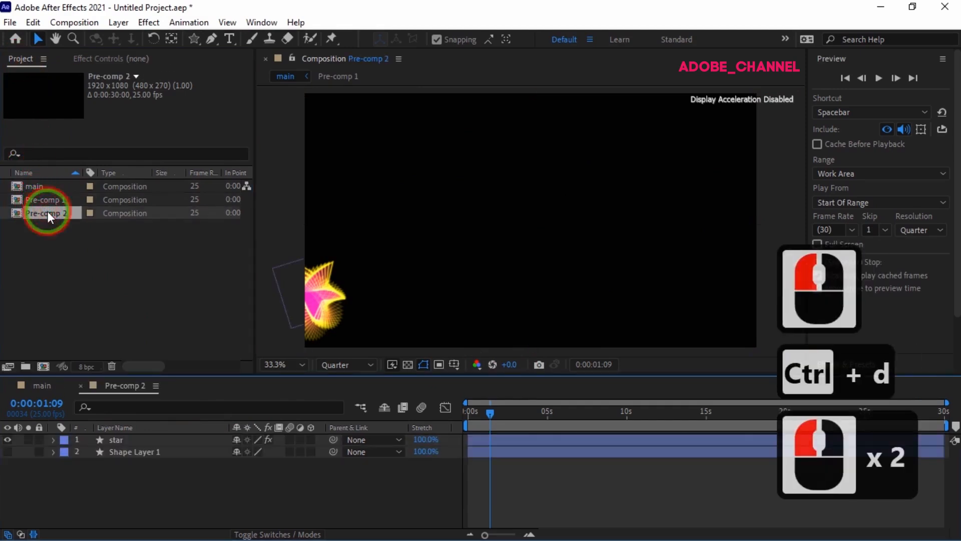
Set the fill color of the star layer in Pre-comp 2 to dark green 0B2602
left_click(134, 438)
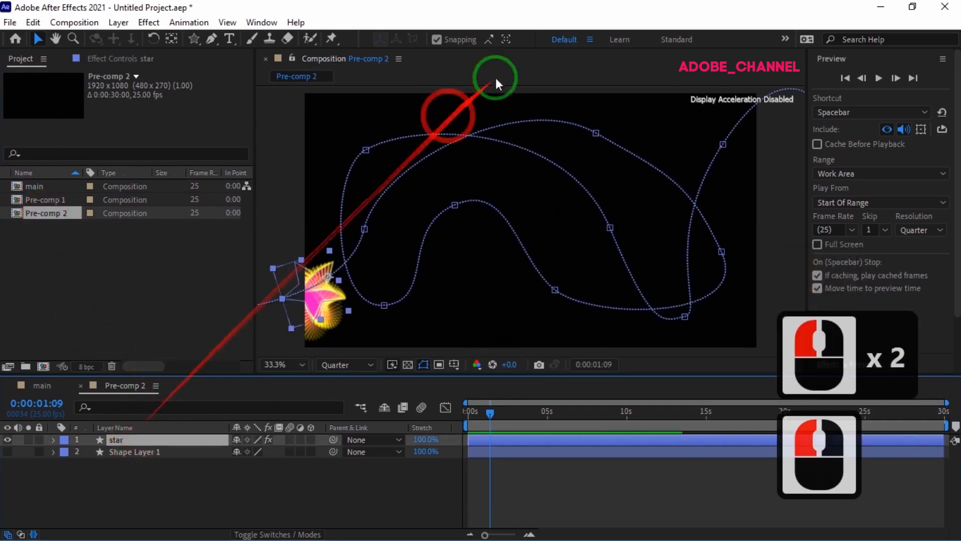
left_click(558, 36)
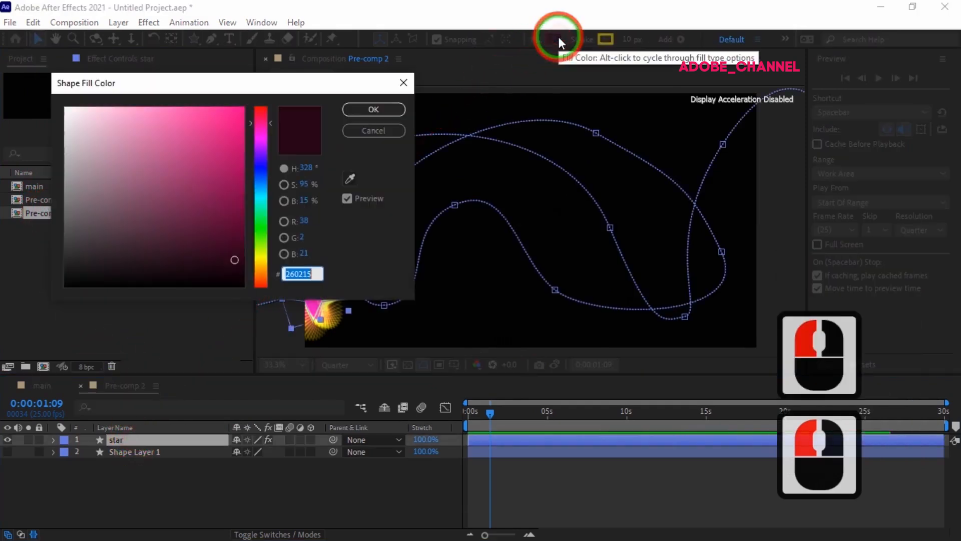
type("0")
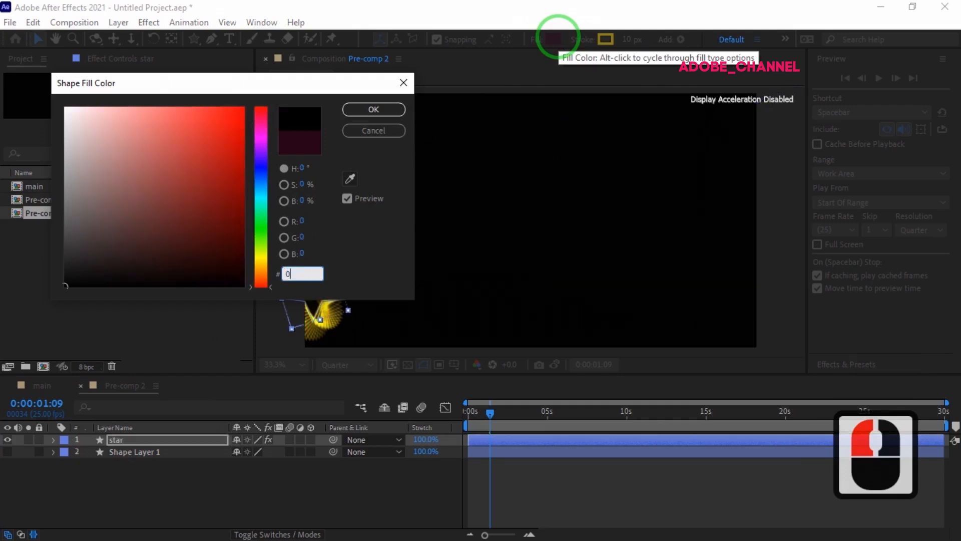
type("B2")
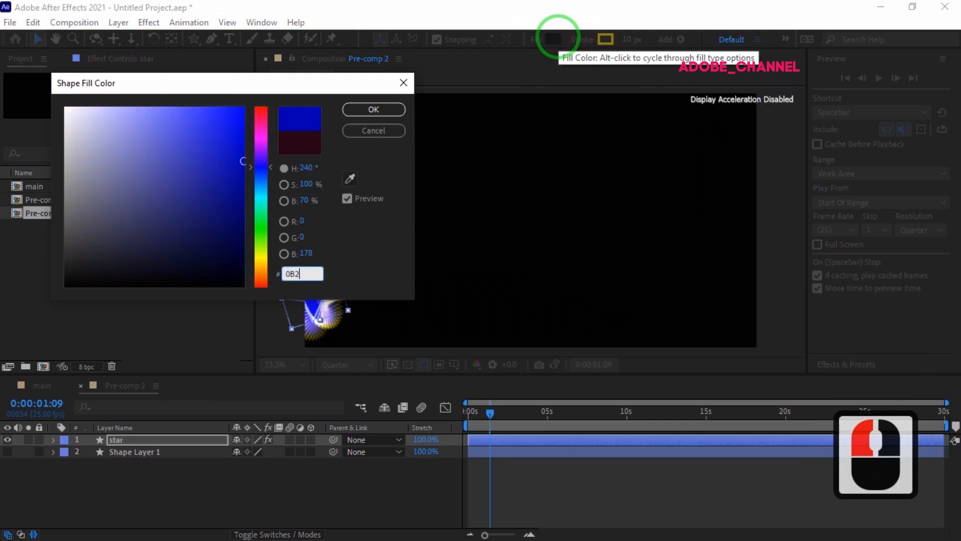
type("602")
key("Return")
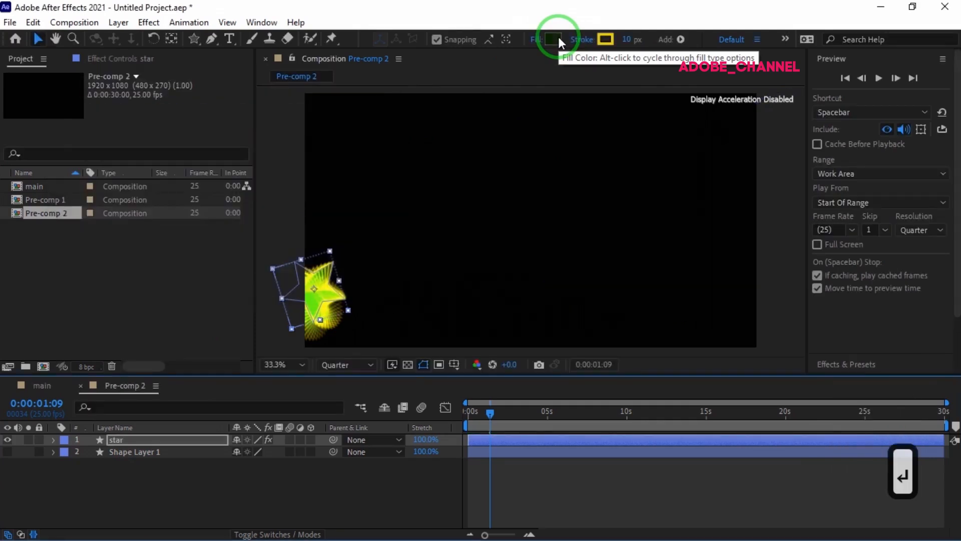
Set the stroke color of the star layer in Pre-comp 2 to magenta DC0EEE
left_click(609, 40)
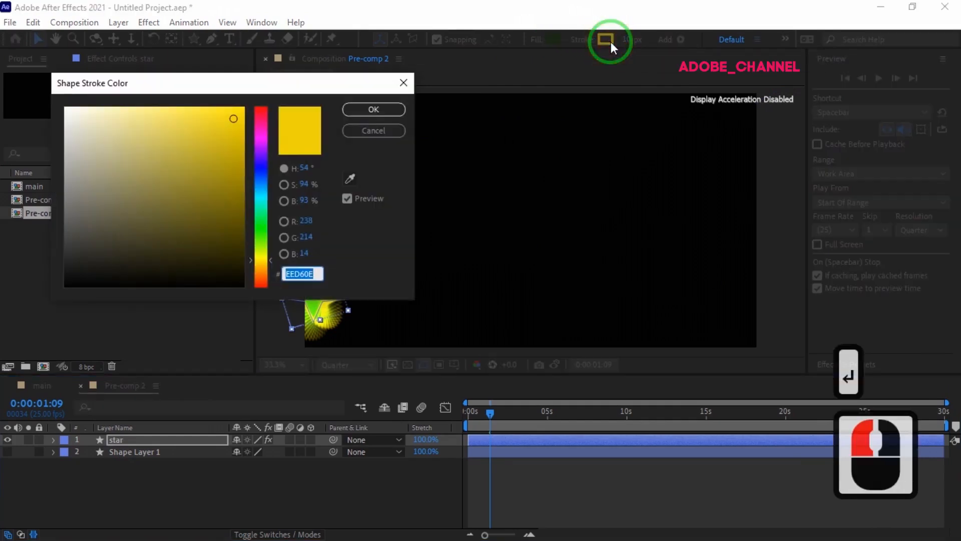
type("D")
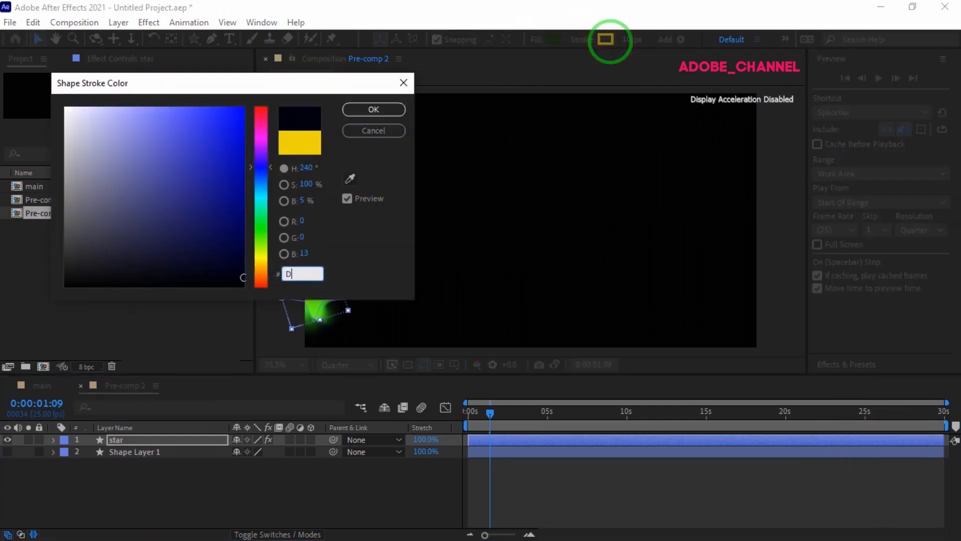
type("C0EE")
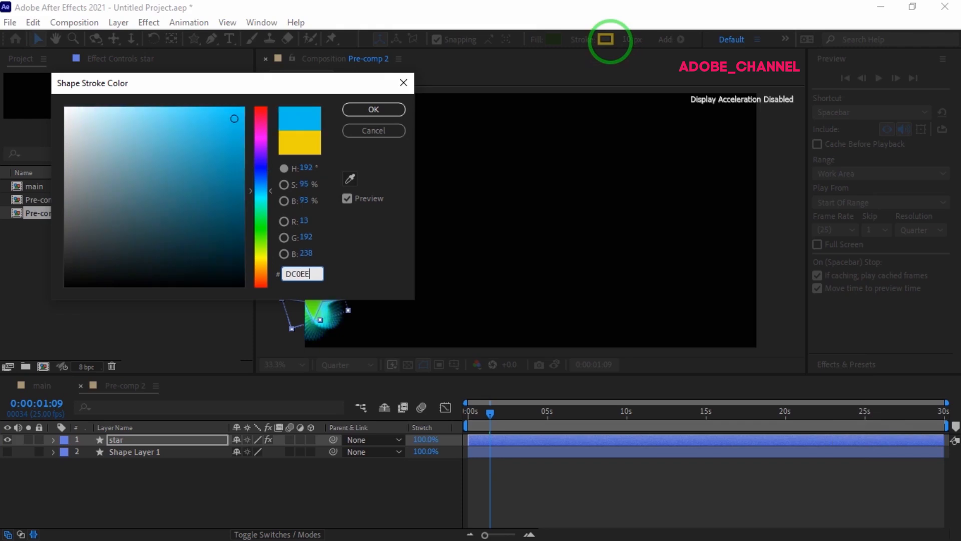
type("E")
key("Return")
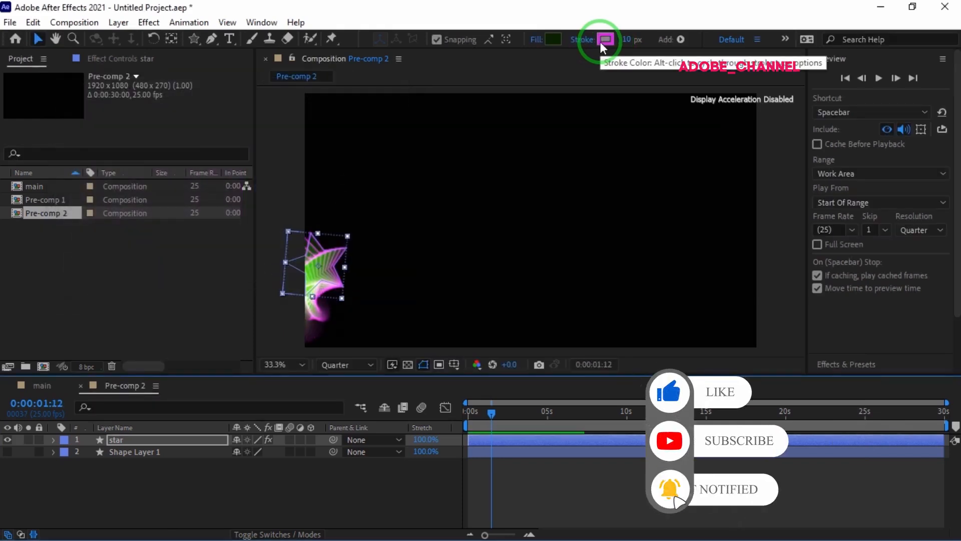
Add Pre-comp 2 to the main composition below Pre-comp 1 and flip it horizontally
left_click(41, 385)
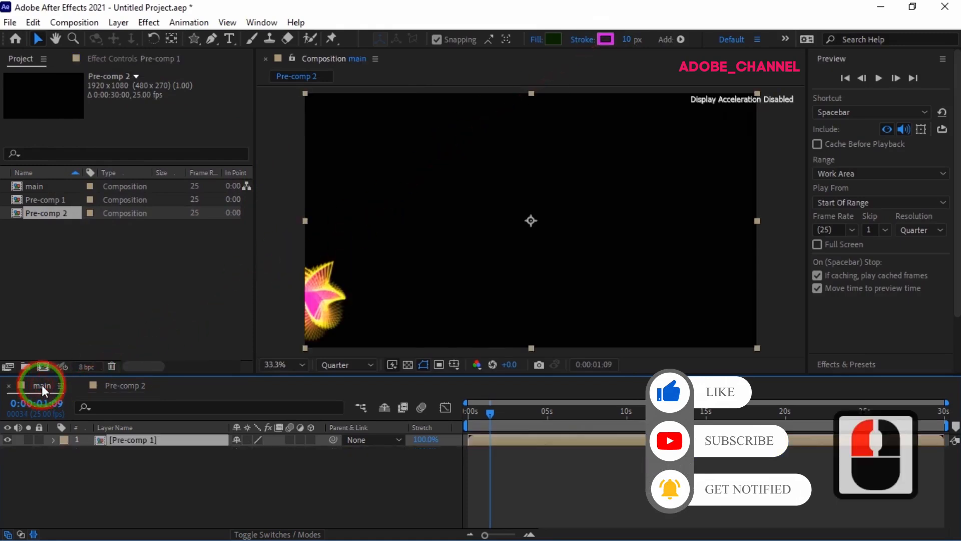
left_click_drag(53, 212, 131, 465)
right_click(158, 449)
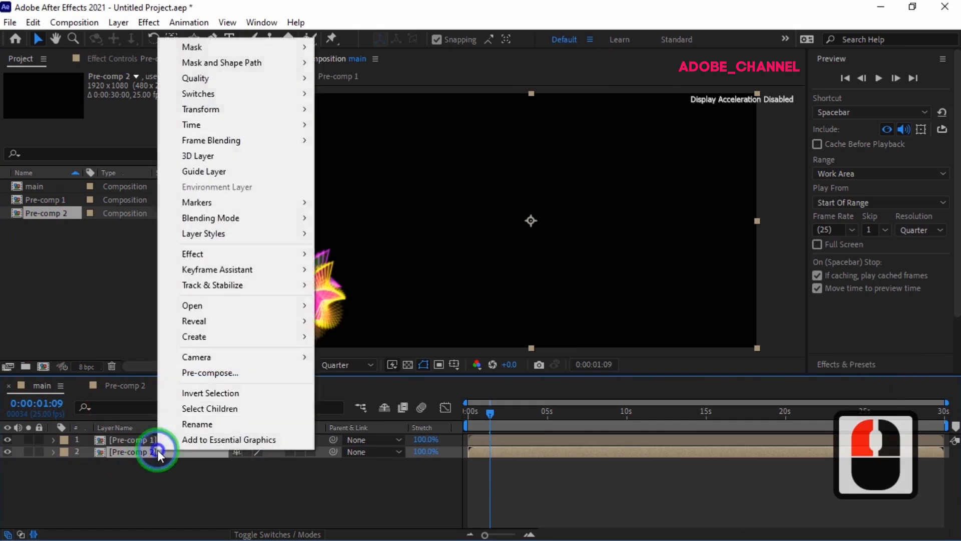
mouse_move(233, 110)
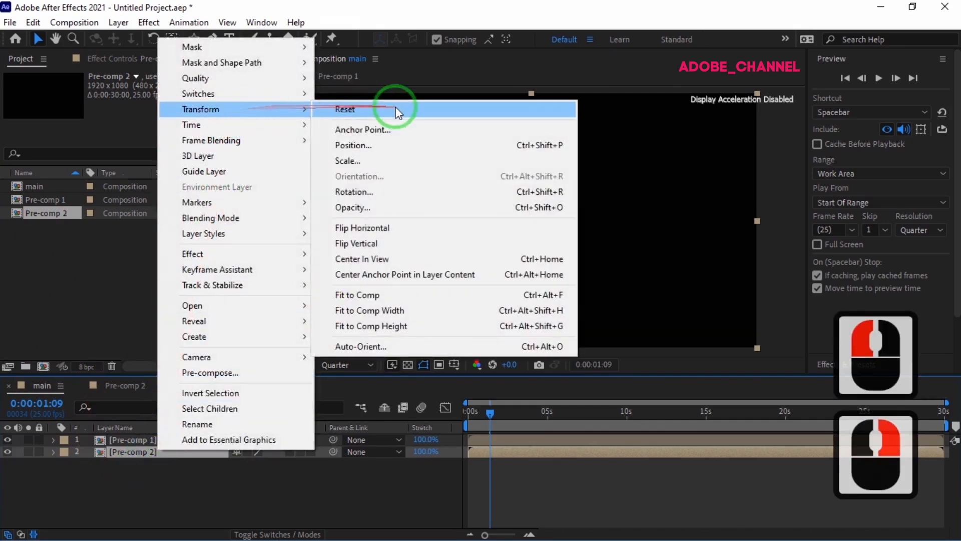
left_click(393, 224)
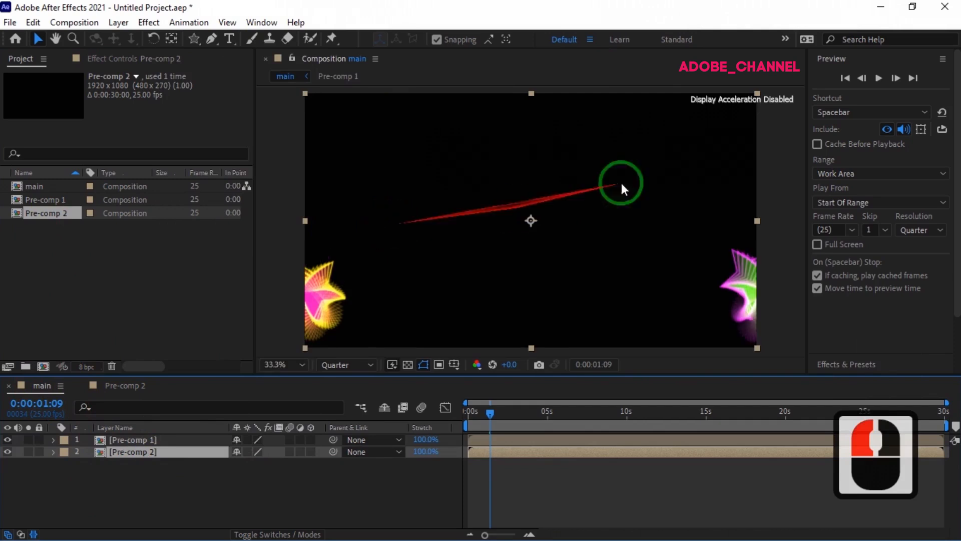
Preview the main composition with both mirrored star trails and stop playback at about 0:00:02:10
left_click(880, 78)
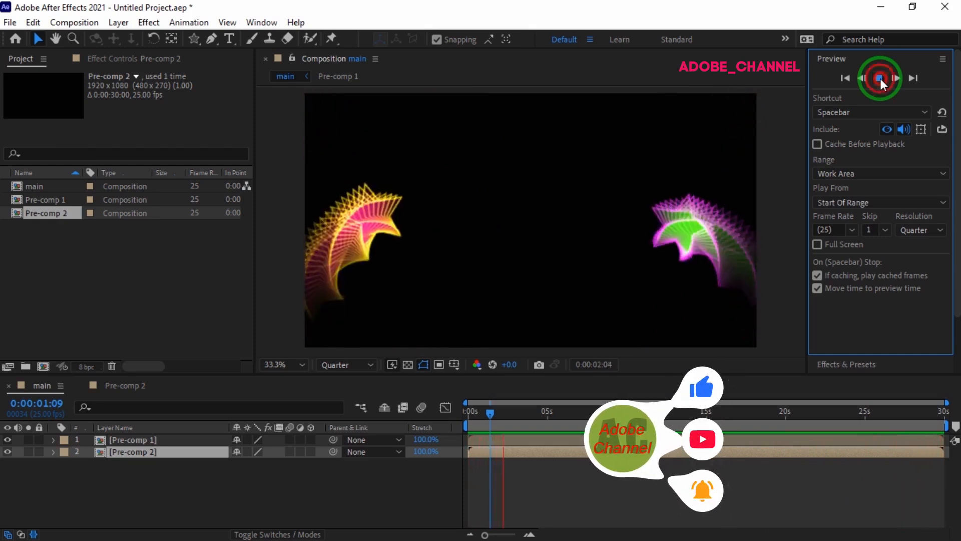
left_click(879, 78)
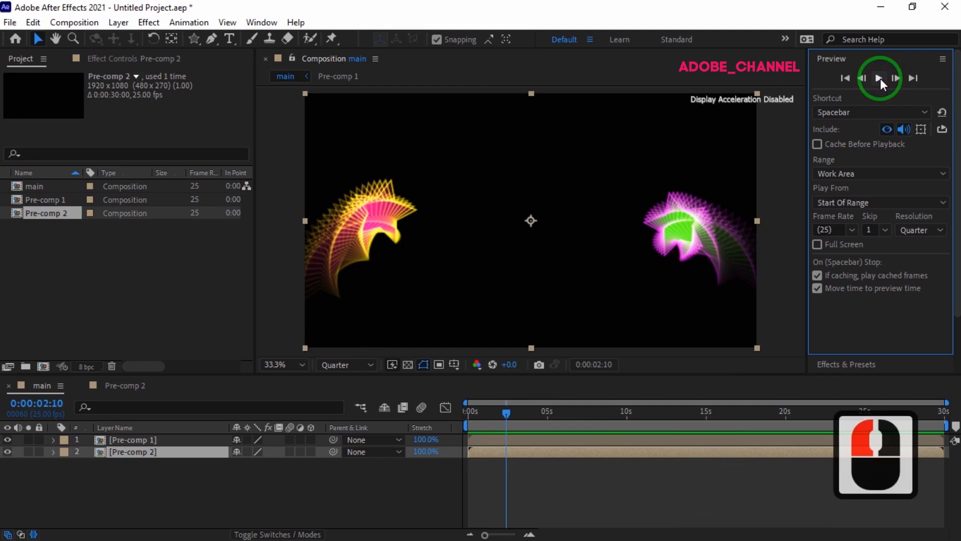